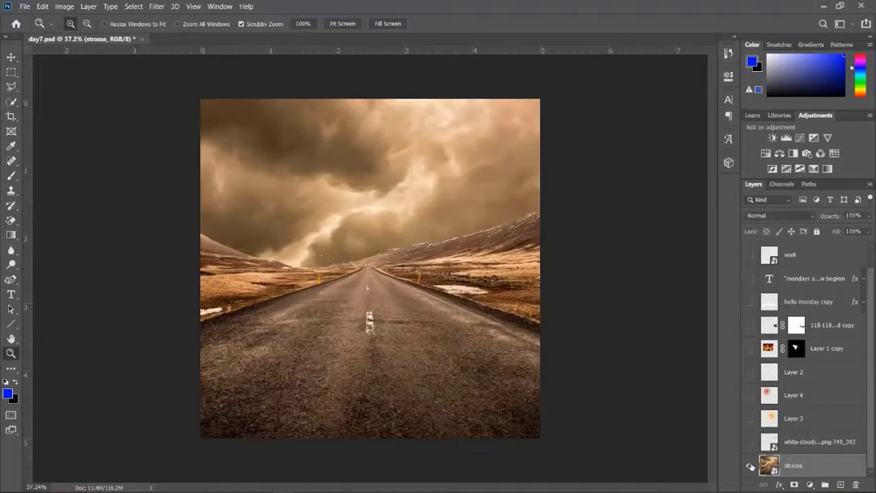
Turn on the visibility of every hidden layer above strasse, from the white-clouds layer up to Layer 5.
left_click(749, 442)
left_click(749, 418)
left_click(749, 395)
left_click(749, 372)
left_click(749, 349)
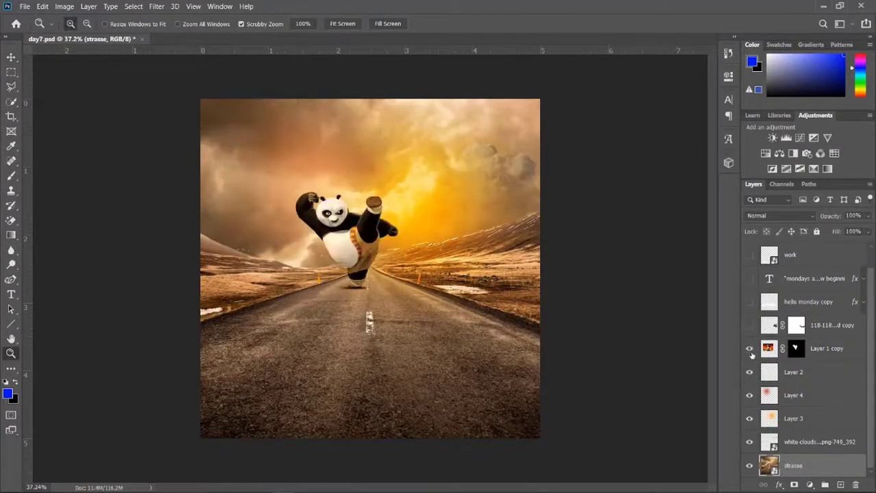
left_click(749, 325)
left_click(750, 302)
left_click(749, 278)
scroll(747, 279, "up", 1)
left_click(750, 276)
left_click(749, 252)
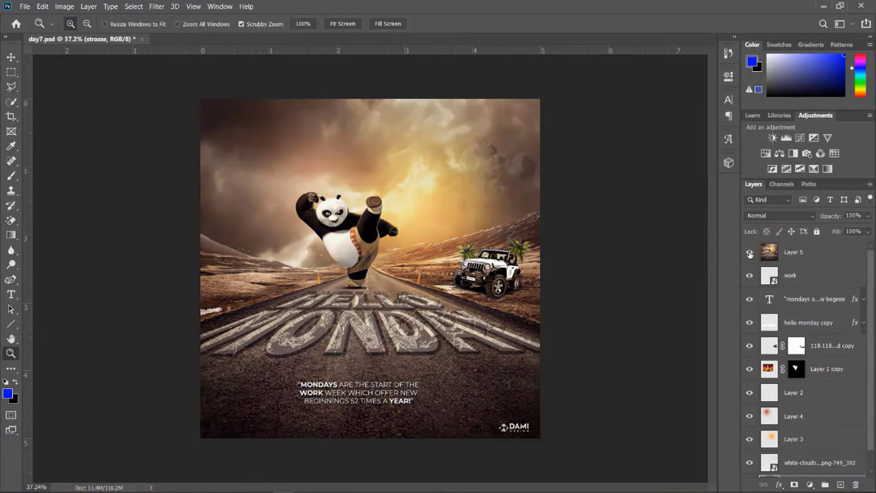
key("ctrl+plus")
key("ctrl+plus")
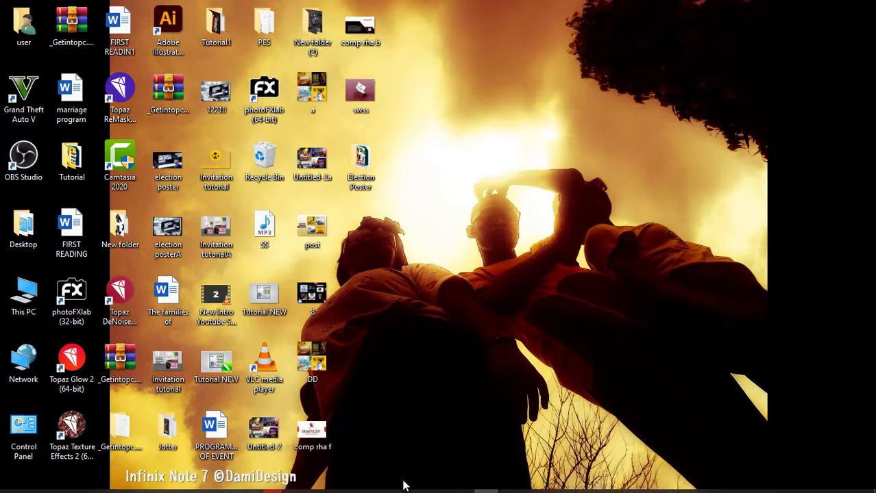
Switch to Illustrator and create a new A4 document of 210 x 297 mm.
left_click(365, 484)
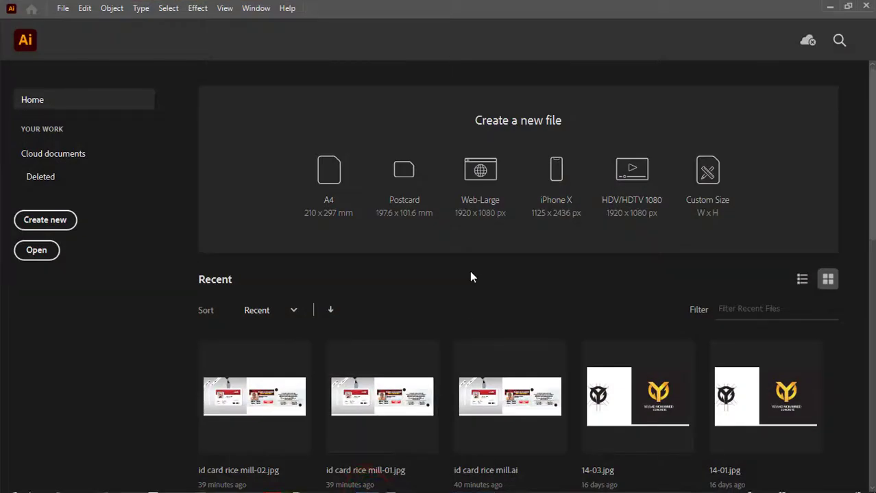
left_click(338, 184)
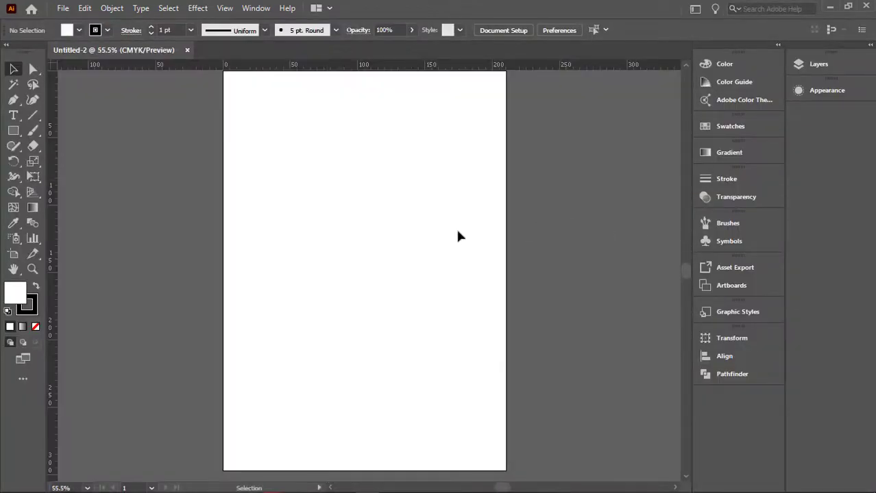
scroll(432, 219, "down", 3)
scroll(432, 220, "up", 2)
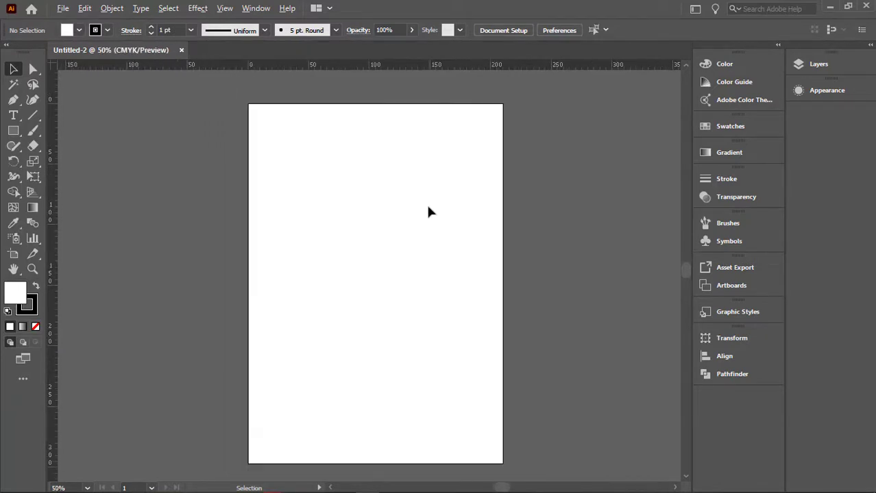
Draw a straight horizontal line about 147 mm long across the artboard with the Line Segment tool.
left_click(33, 115)
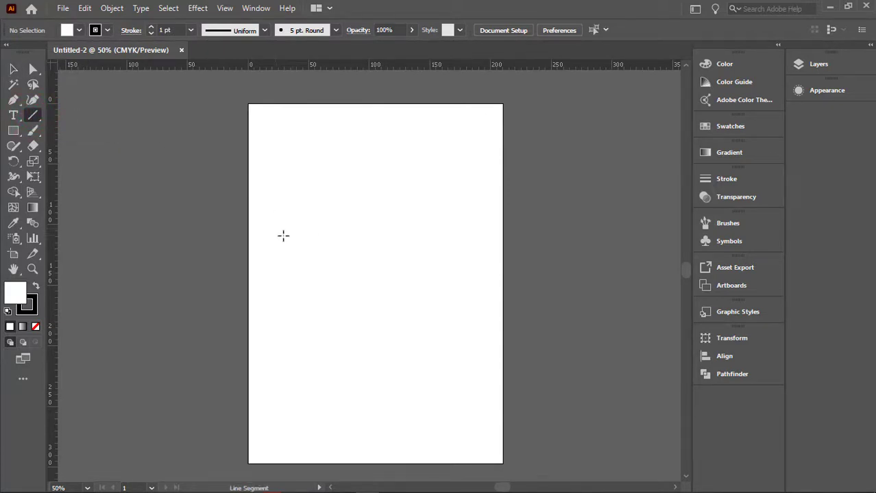
mouse_move(290, 237)
left_mouse_down()
mouse_move(466, 238)
mouse_move(474, 240)
mouse_move(471, 264)
mouse_move(456, 236)
mouse_move(452, 262)
mouse_move(467, 251)
left_mouse_up()
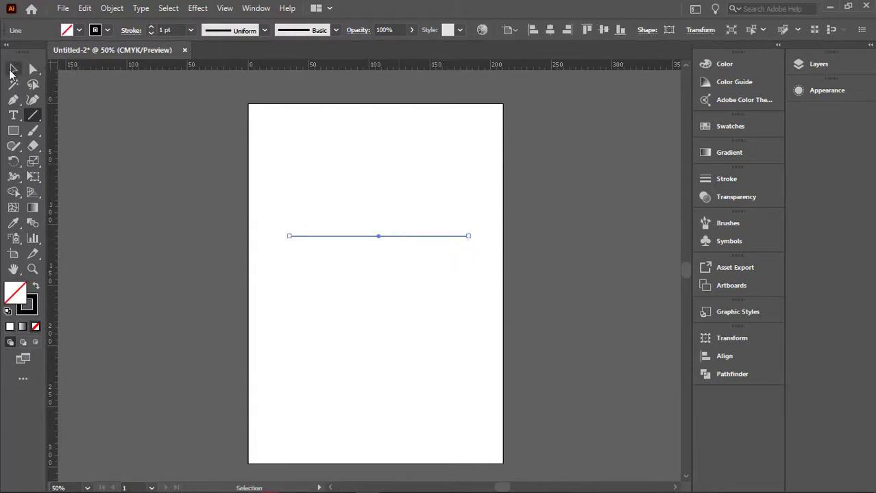
left_click(13, 70)
key("ctrl+plus")
key("ctrl+plus")
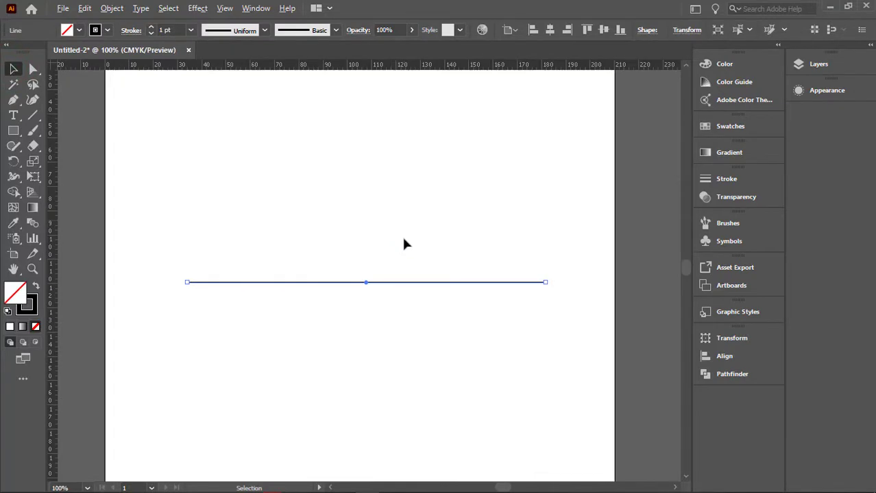
Copy the line about 7 mm downward and repeat the duplication to build six evenly spaced horizontal lines.
scroll(404, 239, "up", 1)
scroll(404, 240, "down", 1)
left_click_drag(403, 286, 404, 303)
key("a")
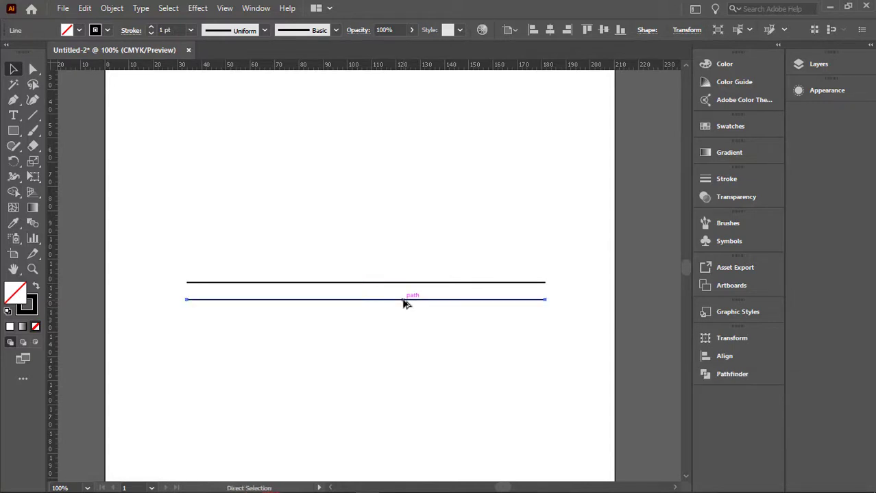
key("ctrl+d")
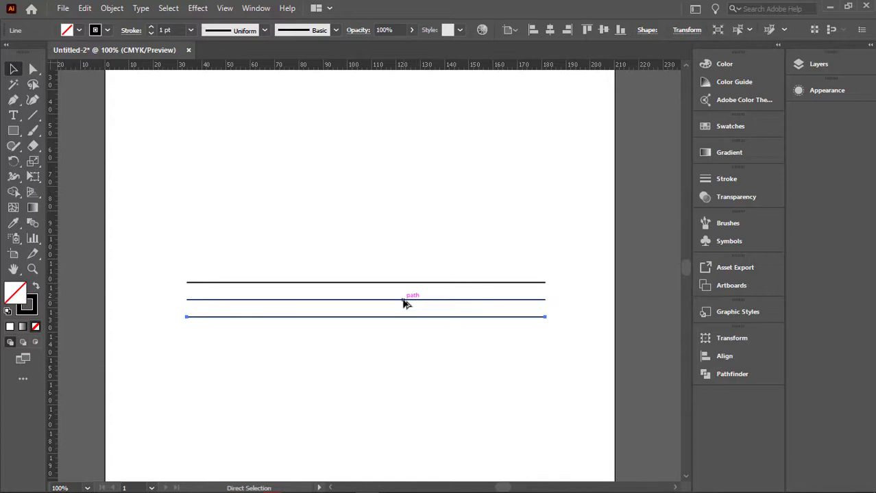
key("ctrl+d")
key("ctrl+d")
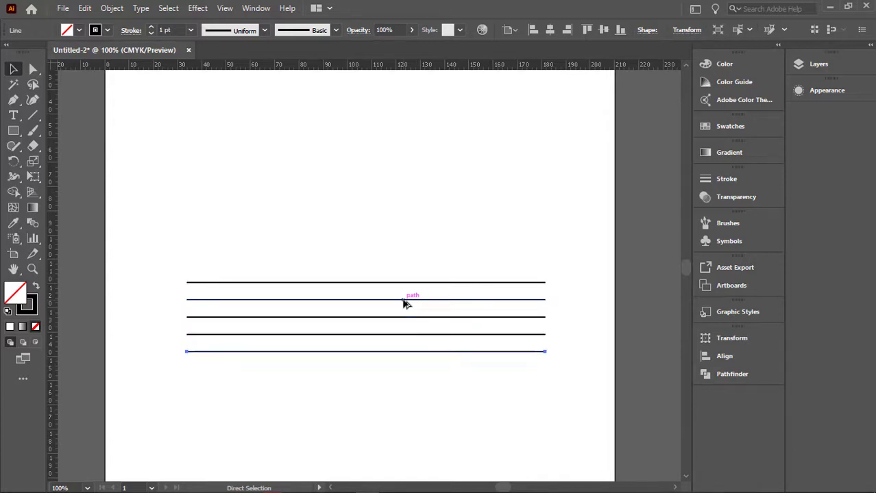
key("ctrl+d")
key("v")
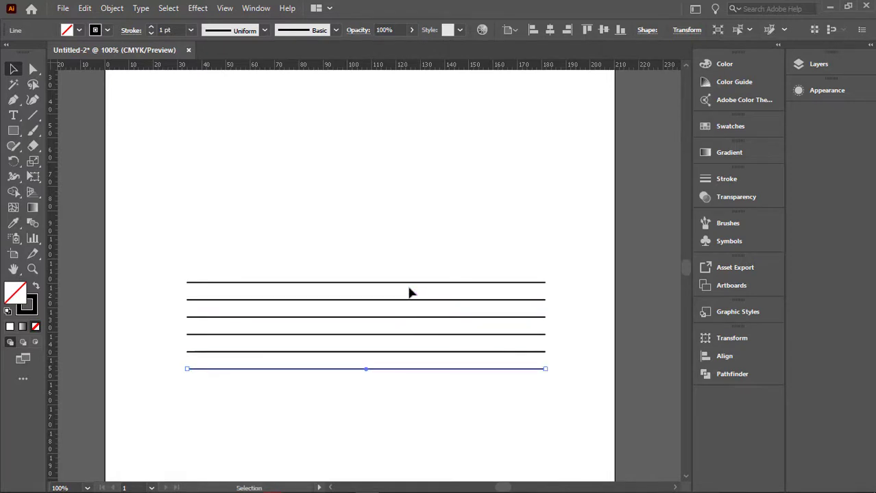
left_click_drag(424, 227, 373, 377)
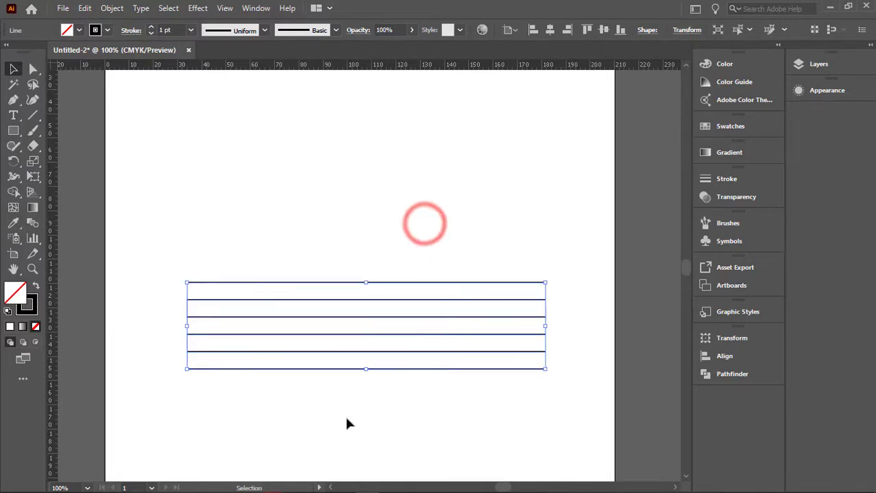
left_click(377, 199)
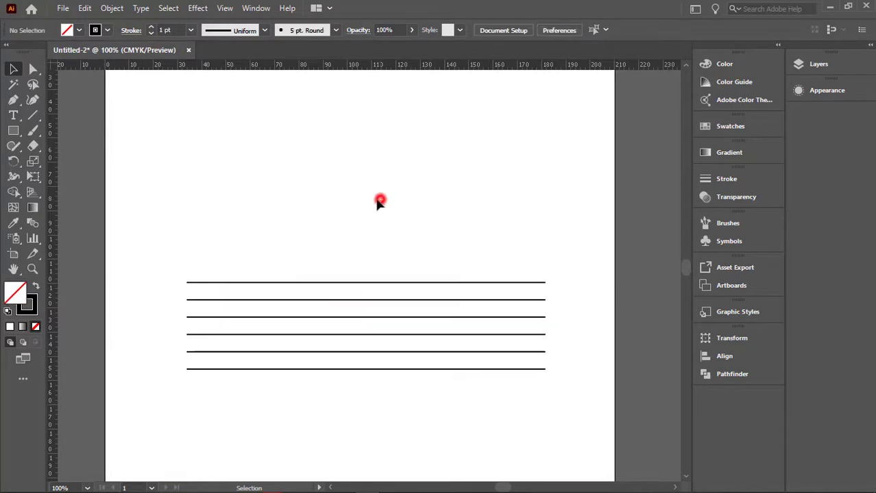
Draw a circle about 37 mm in diameter with the Ellipse tool, overlapping the uppermost line near its left part.
left_click(13, 130)
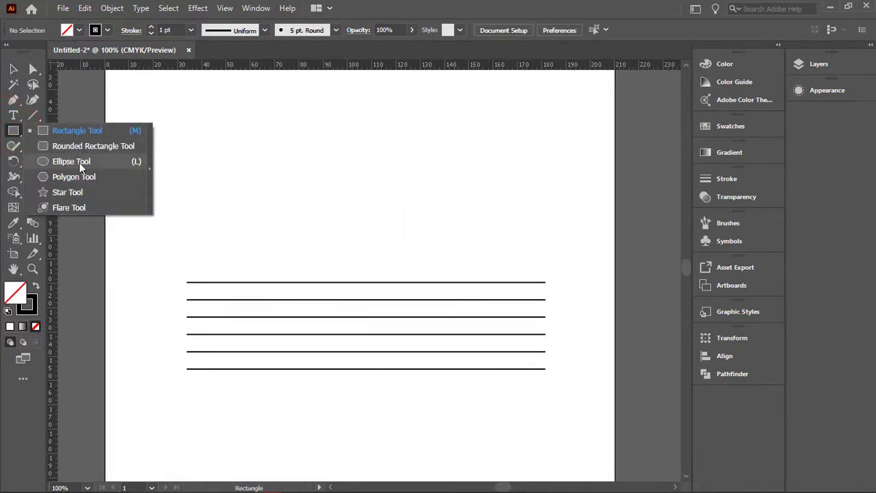
left_click(79, 163)
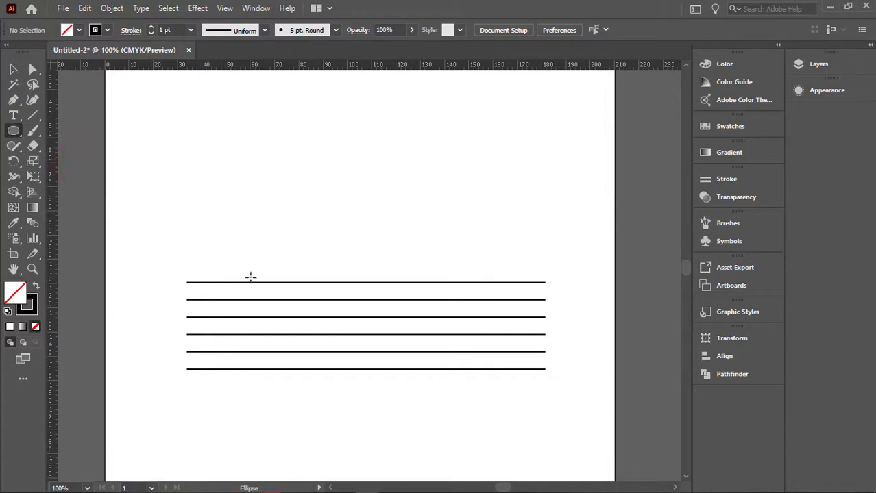
left_click_drag(236, 200, 324, 291)
left_click(13, 69)
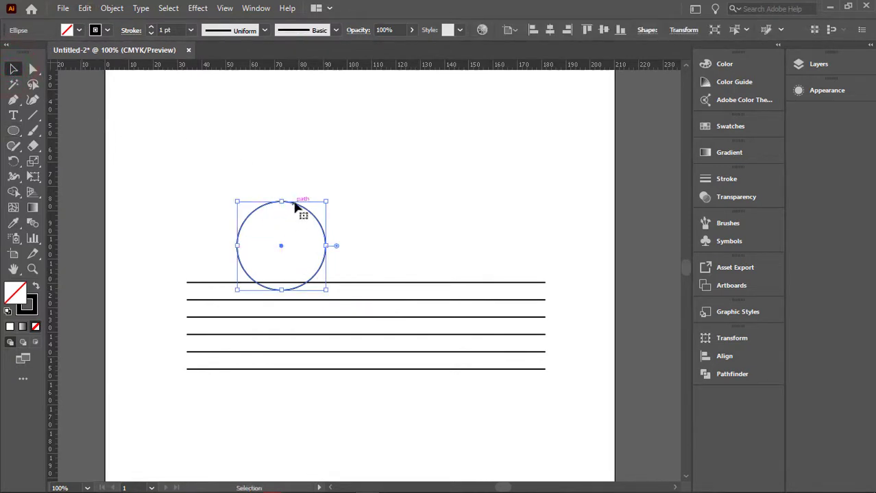
Move the circle onto the lines and scale it to touch the uppermost and lowest lines exactly.
left_click_drag(297, 209, 261, 291)
scroll(241, 394, "up", 3)
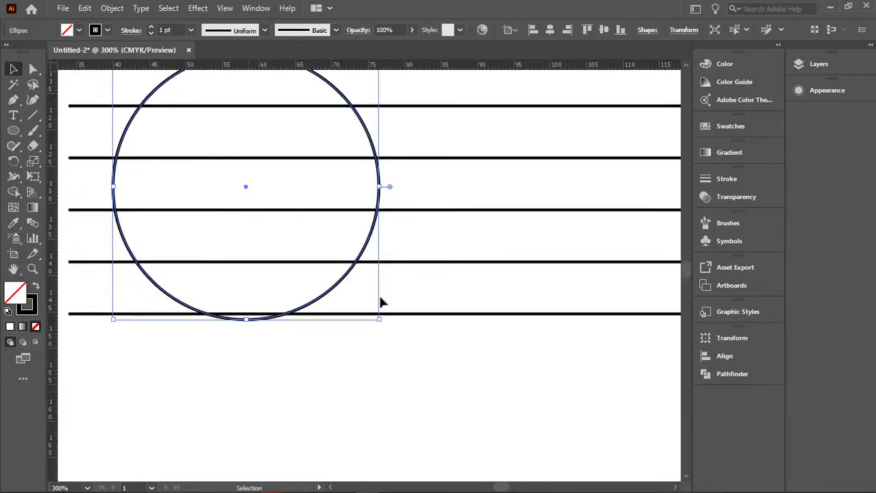
left_click_drag(380, 317, 380, 314)
scroll(385, 289, "down", 2)
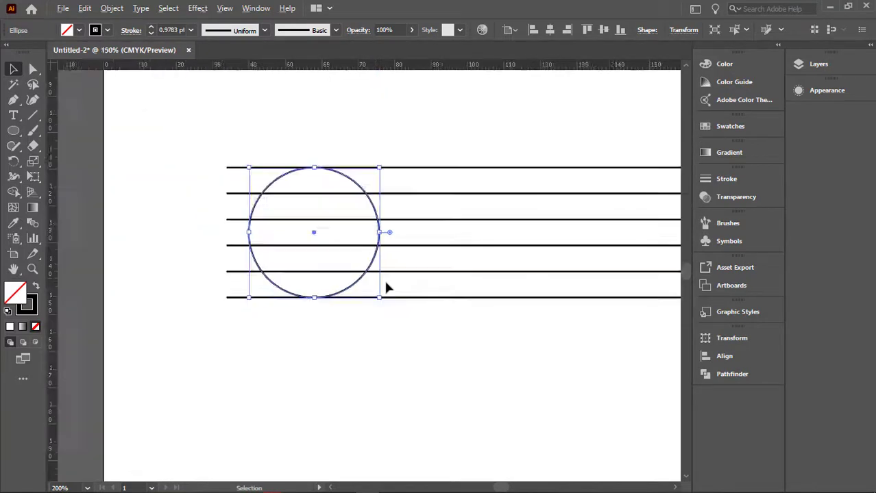
scroll(386, 287, "down", 3)
scroll(402, 258, "up", 3)
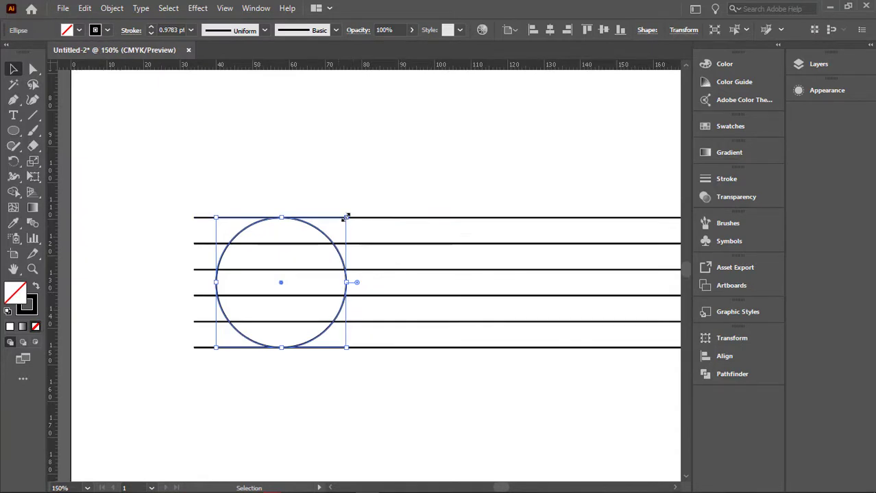
Add a concentric copy of the circle, scaled down to fit between the second and fifth lines.
mouse_move(346, 217)
left_mouse_down()
mouse_move(343, 234)
mouse_move(344, 225)
left_mouse_up()
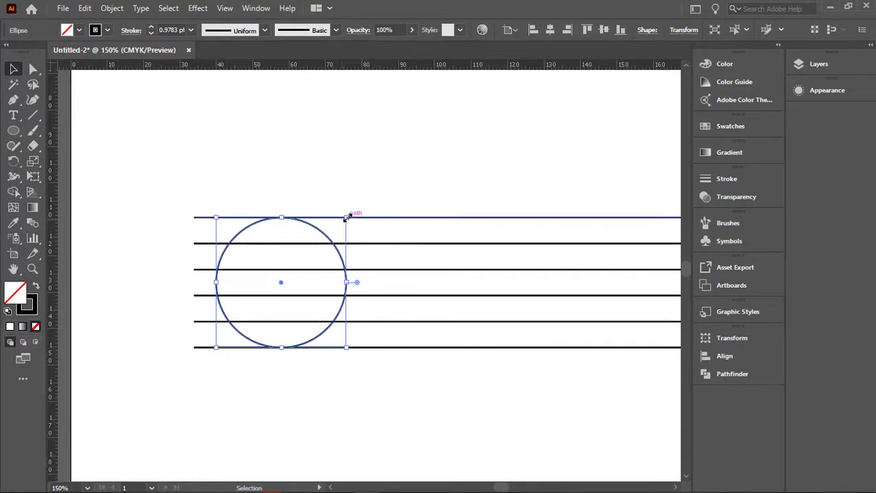
key("ctrl")
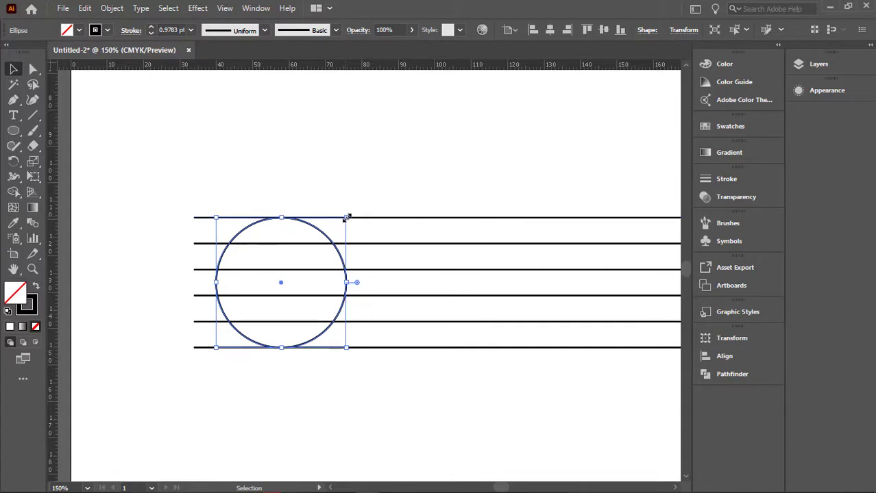
left_click_drag(346, 218, 345, 245)
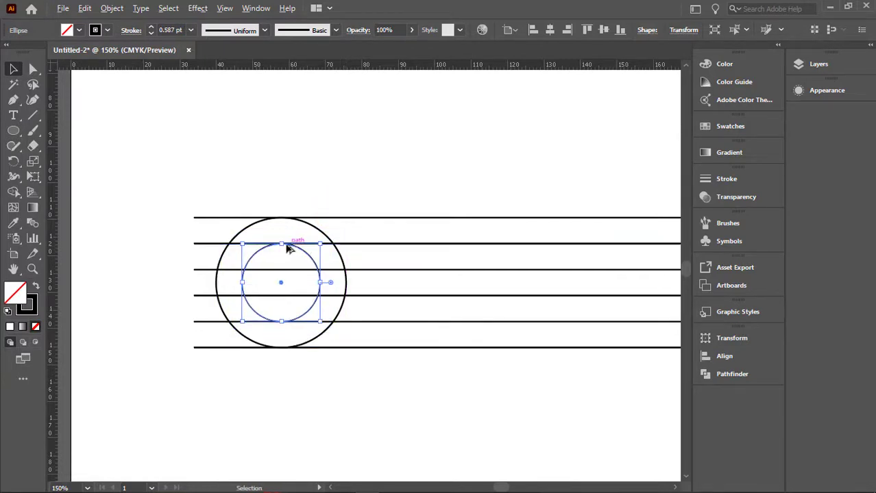
scroll(288, 247, "up", 4)
scroll(289, 249, "down", 7)
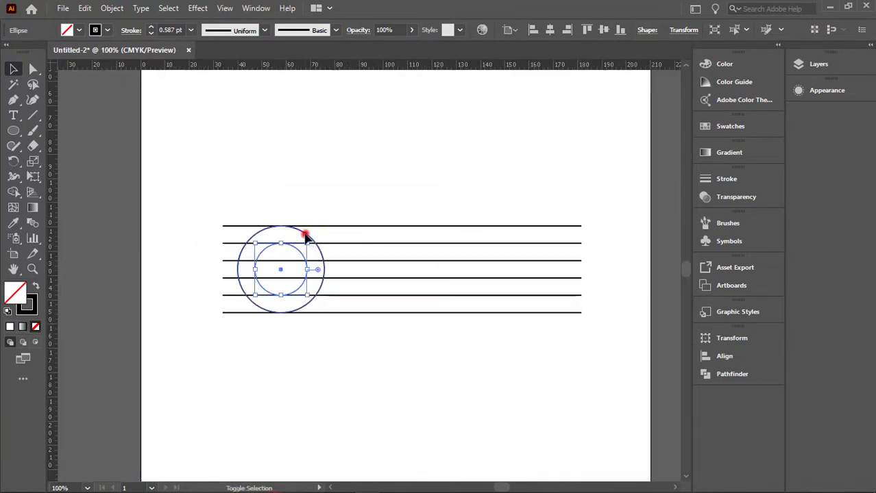
Duplicate the two concentric circles to the right so that the outer circles touch side by side.
left_click(303, 235, "shift")
left_click_drag(297, 252, 384, 264)
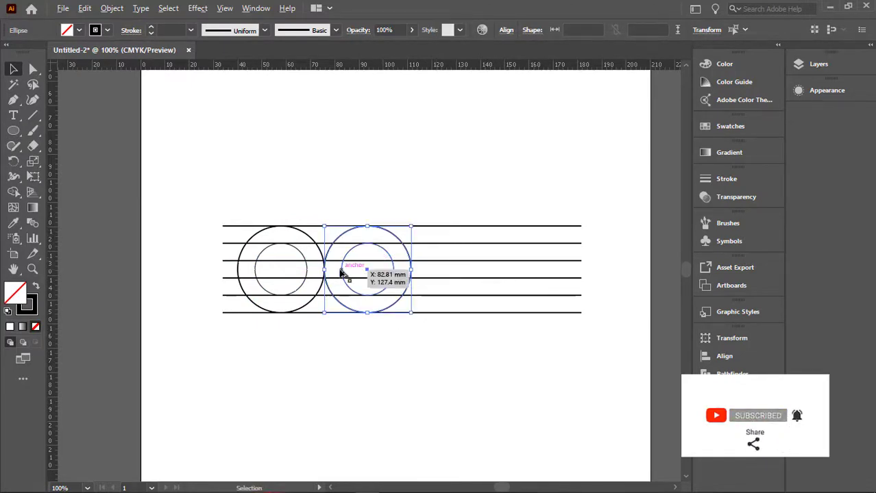
scroll(338, 269, "up", 5)
scroll(337, 271, "down", 3)
scroll(338, 268, "up", 1)
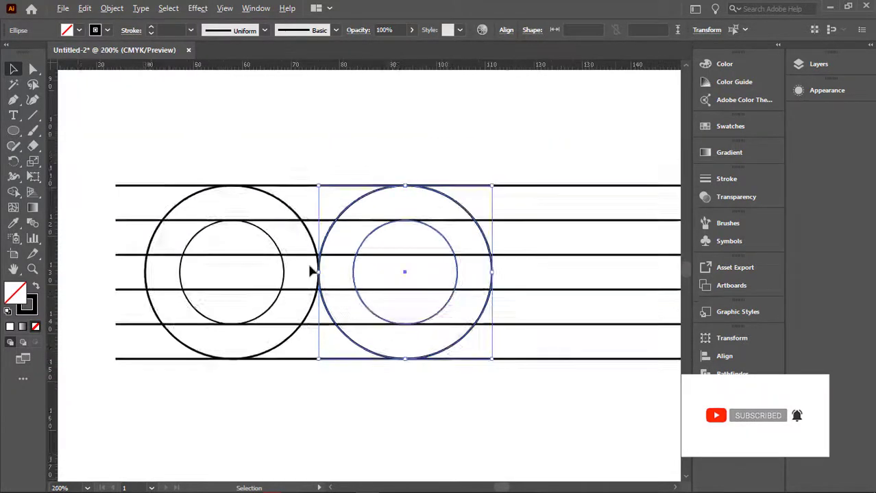
scroll(338, 268, "down", 2)
scroll(311, 267, "up", 1)
scroll(311, 264, "down", 1)
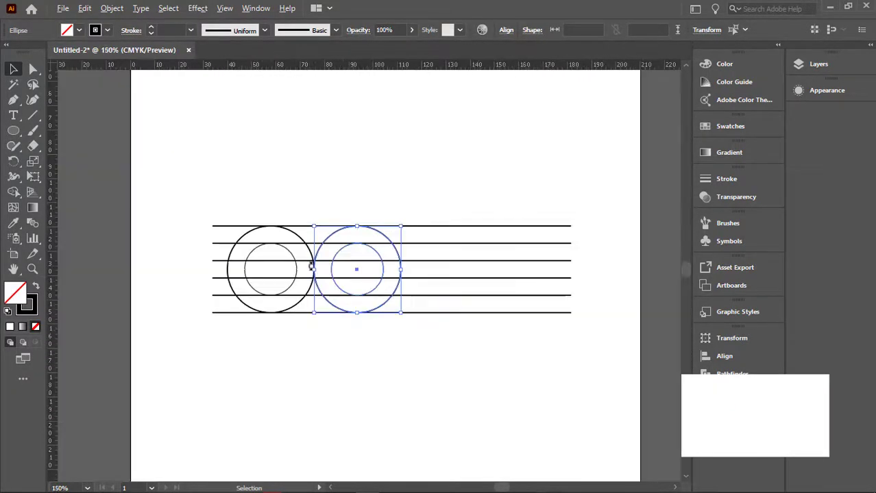
Select all four circles and move them about 11 mm to the right along the lines.
left_click(293, 232, "shift")
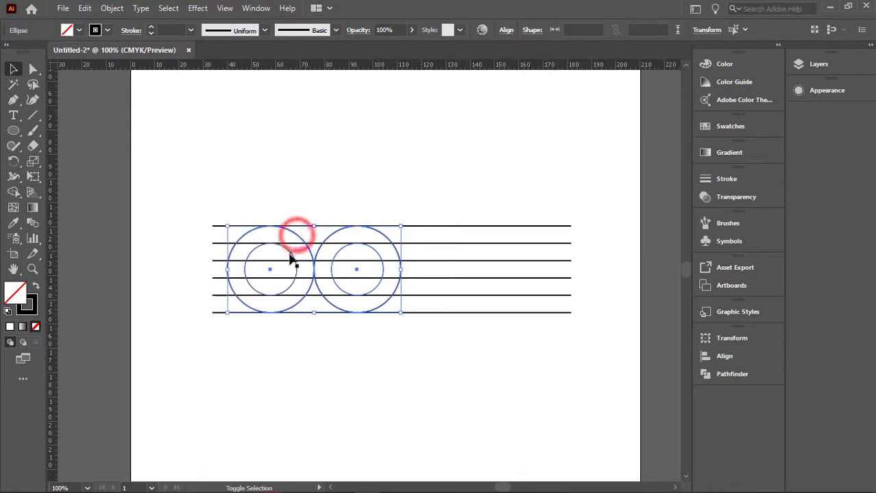
left_click(289, 252, "shift")
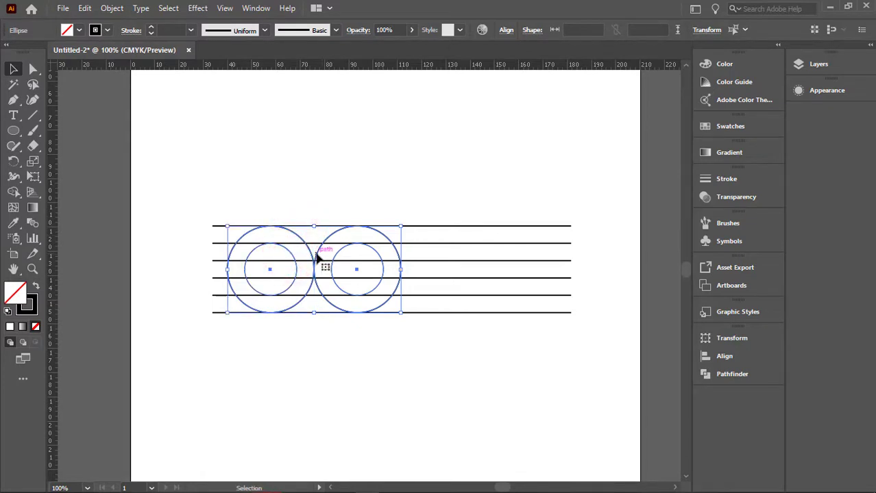
left_click(315, 251, "shift")
left_click(390, 243, "shift")
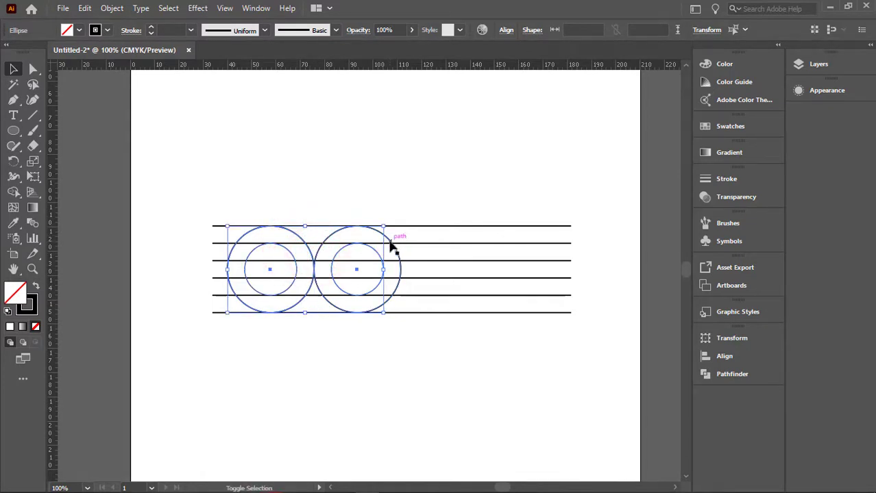
left_click_drag(375, 248, 401, 250)
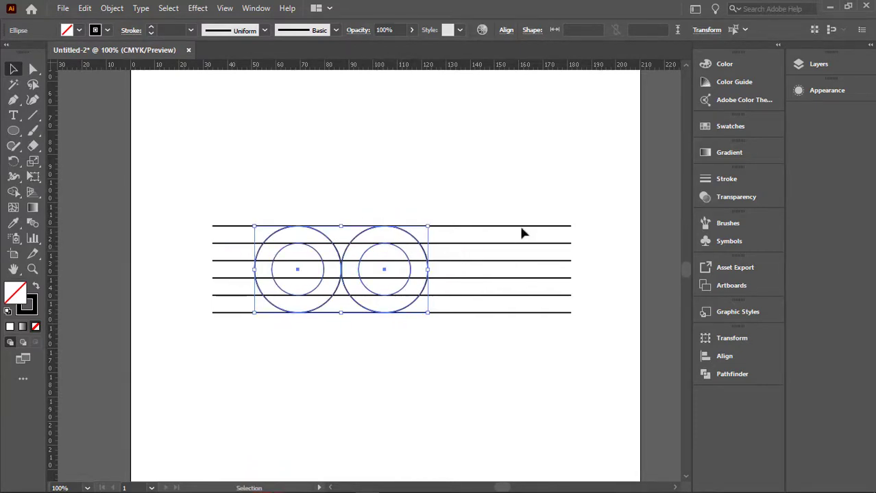
Select the six horizontal lines and shorten them from their right ends to about 116 mm.
left_click_drag(579, 194, 522, 358)
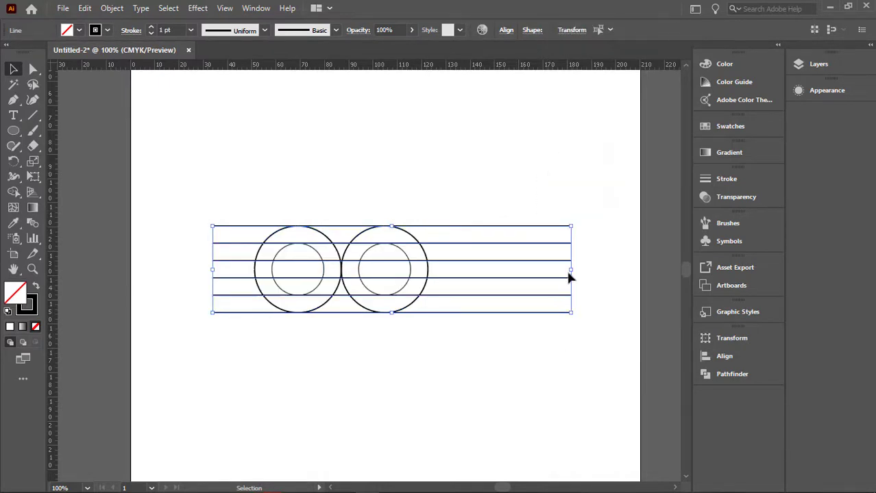
mouse_move(569, 274)
left_mouse_down()
mouse_move(514, 274)
mouse_move(495, 285)
left_mouse_up()
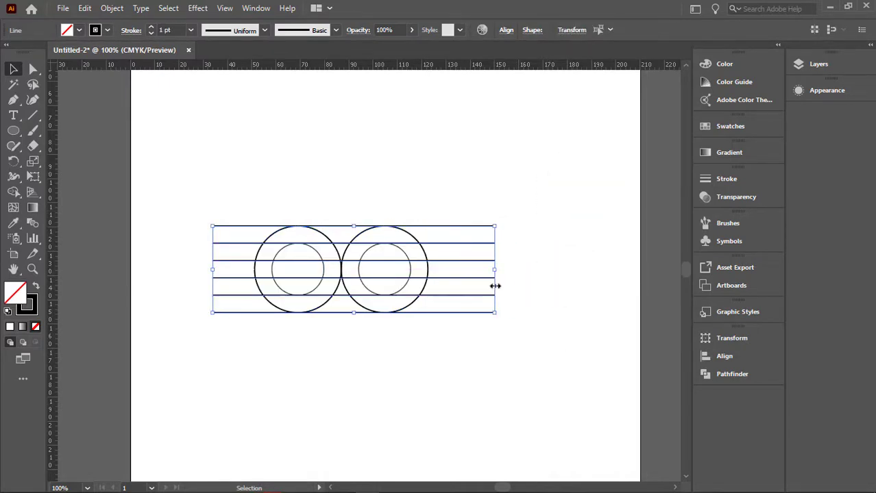
scroll(279, 266, "up", 2)
scroll(278, 266, "down", 1)
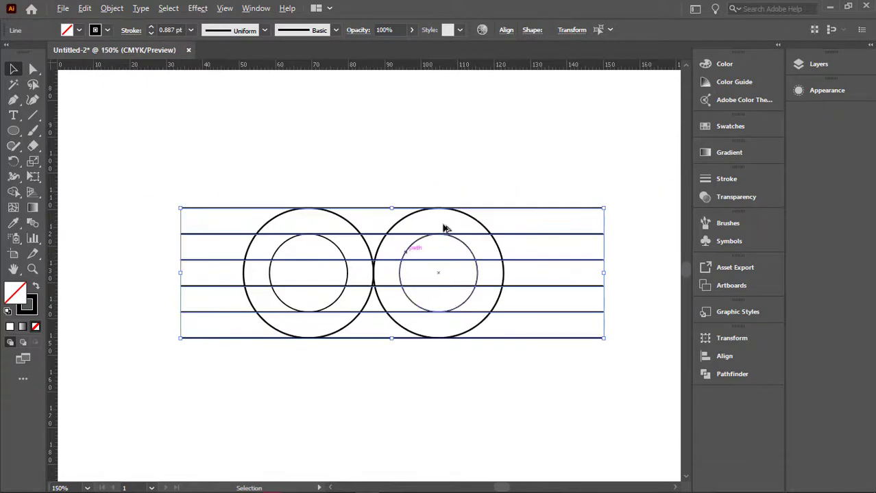
scroll(397, 182, "up", 1)
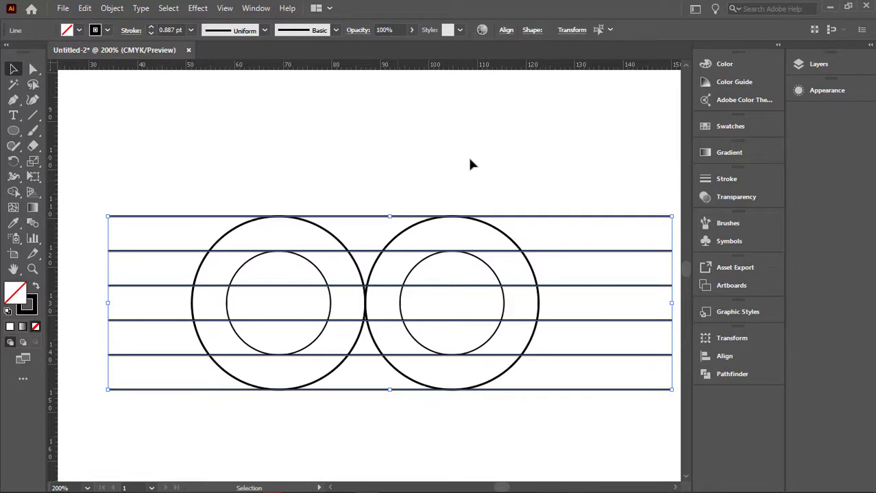
key("ctrl")
key("ctrl")
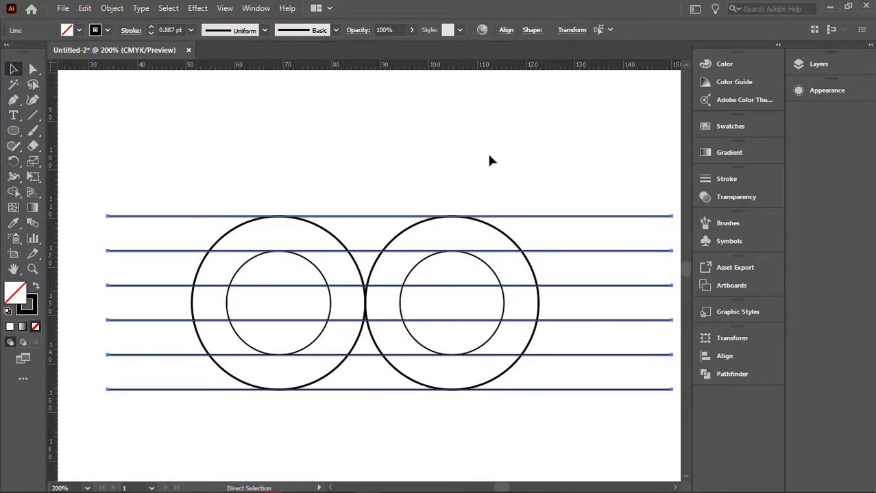
key("ctrl+a")
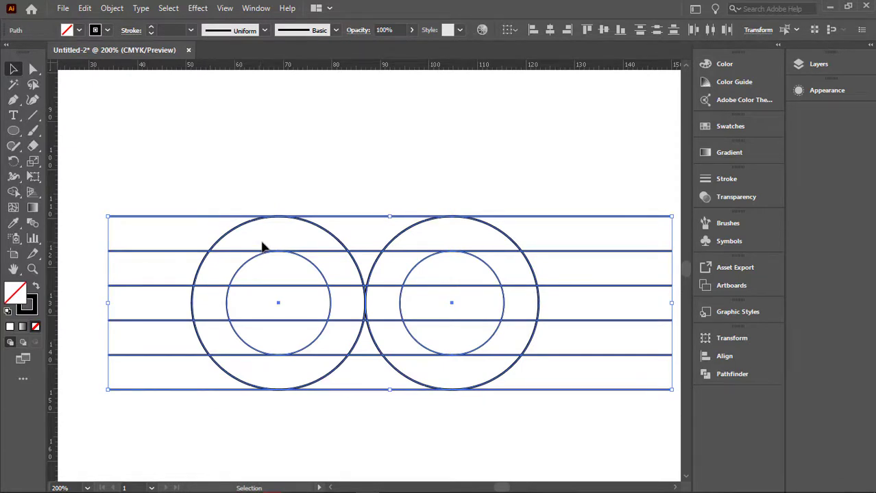
left_click(336, 171)
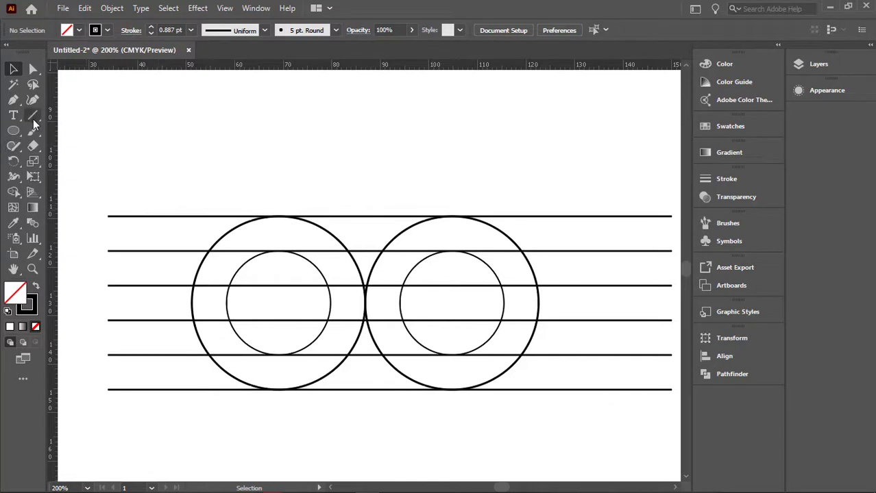
Duplicate the top horizontal line and rotate the copy into a downward-right diagonal crossing the grid where the two outer circles meet.
left_click(220, 216)
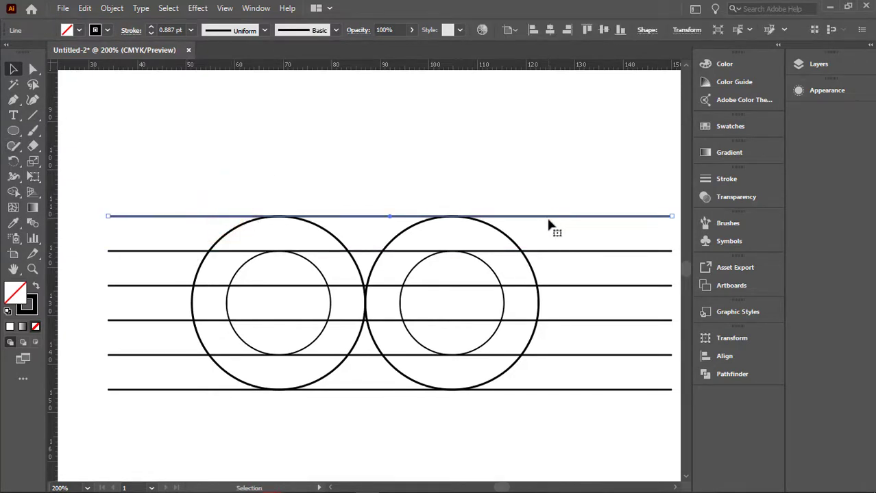
left_click_drag(549, 218, 548, 190)
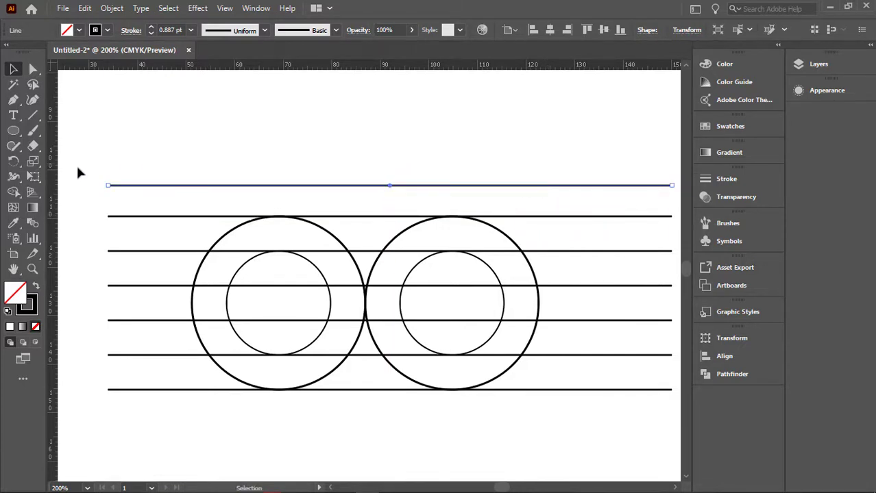
left_click_drag(104, 182, 538, 443)
left_click_drag(403, 207, 361, 331)
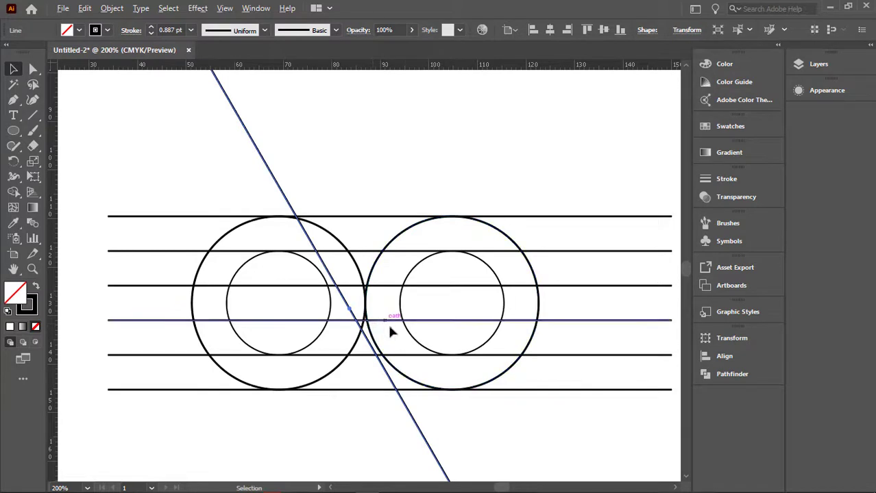
Rotate the diagonal line steeper so its upper end sits at about 60 mm on the horizontal ruler.
scroll(419, 353, "down", 1)
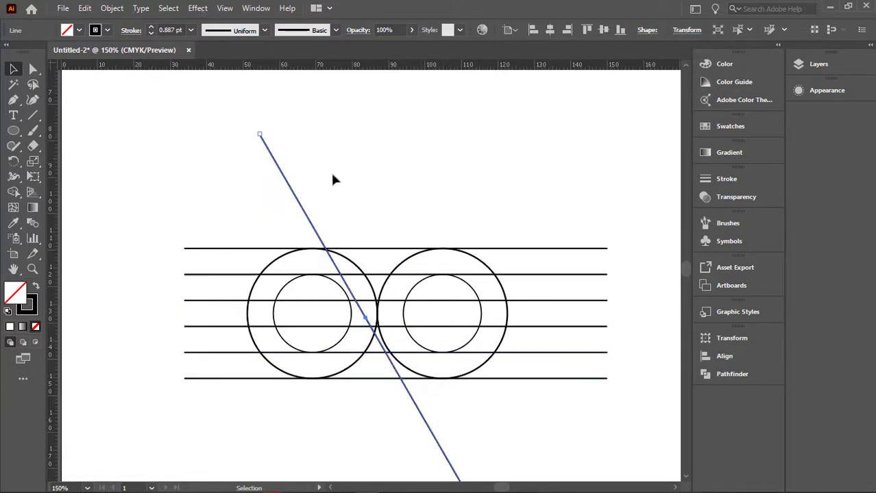
left_click_drag(254, 132, 281, 124)
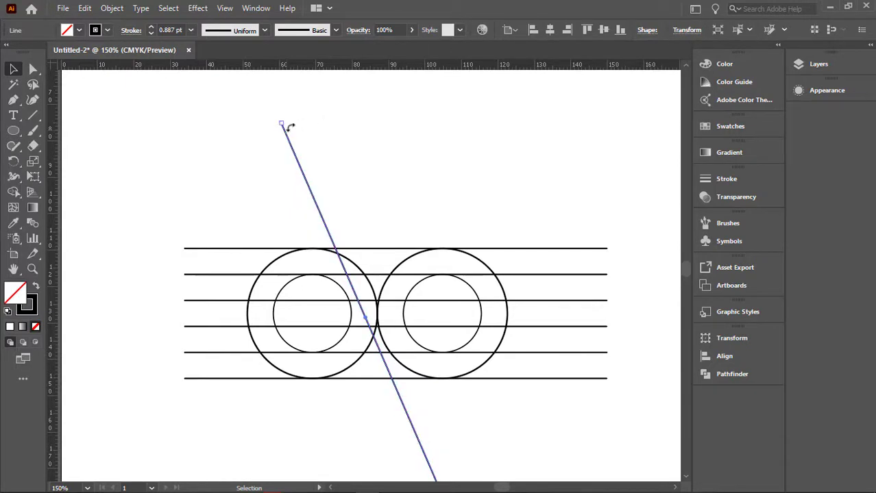
left_click(341, 150)
Duplicate the diagonal line about 5.7 mm horizontally to the right so the copy runs along the first outer circle's edge.
scroll(351, 277, "up", 1)
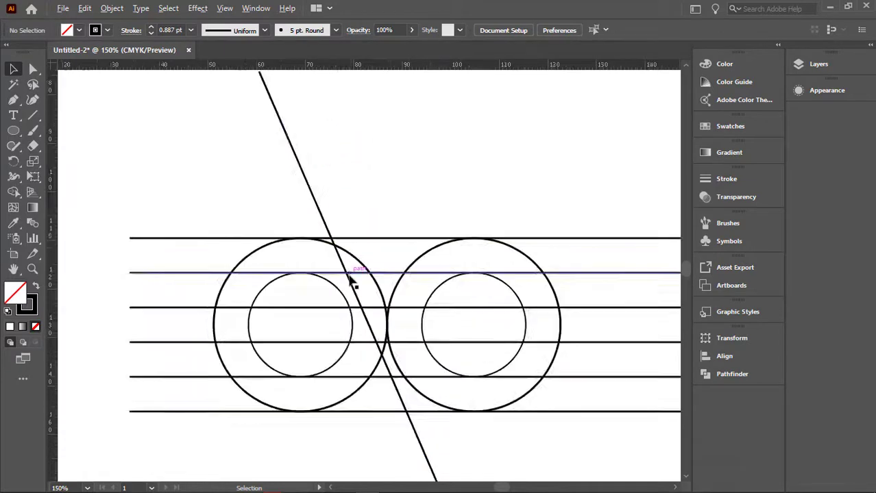
scroll(351, 281, "up", 2)
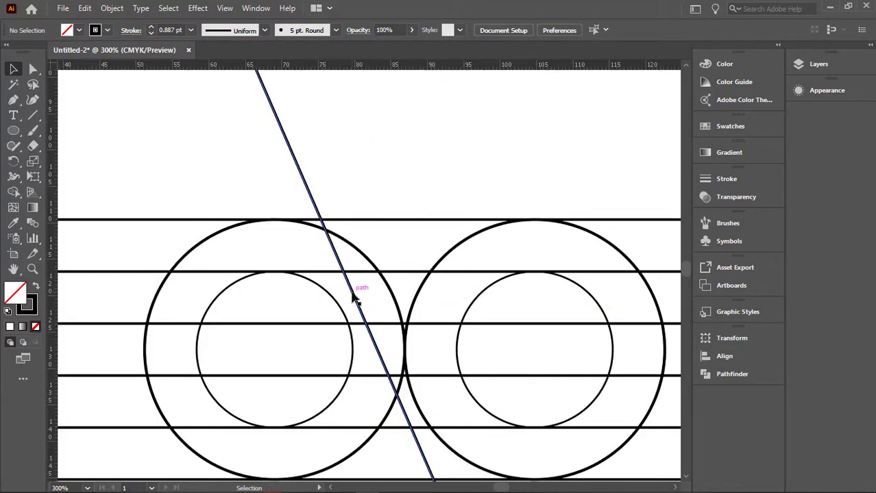
left_click_drag(354, 296, 396, 289)
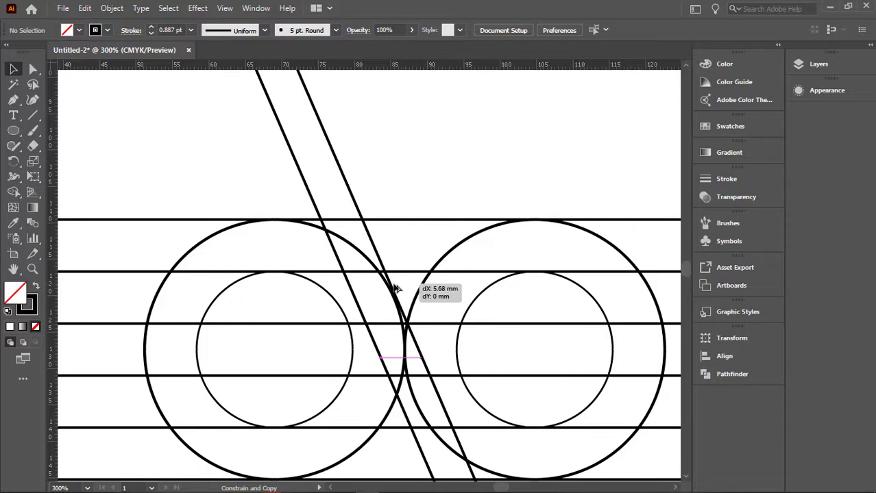
left_click_drag(396, 289, 391, 279)
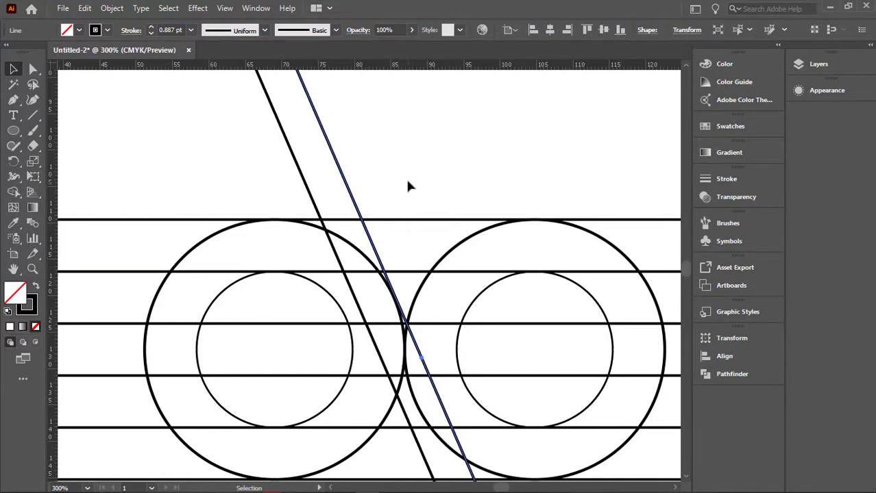
Try to make another diagonal pair by rotating copies of the top two horizontal lines, and delete the copies.
left_click(379, 219)
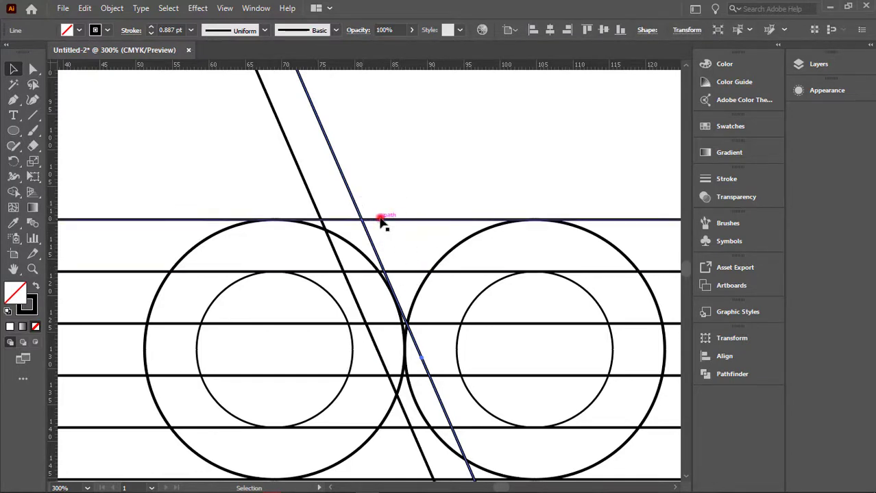
left_click(401, 272)
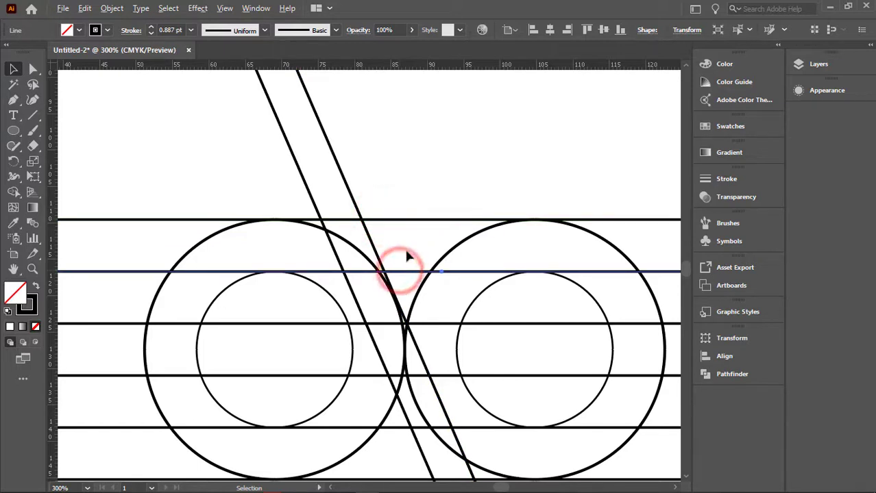
scroll(406, 234, "down", 2)
left_click(407, 224, "shift")
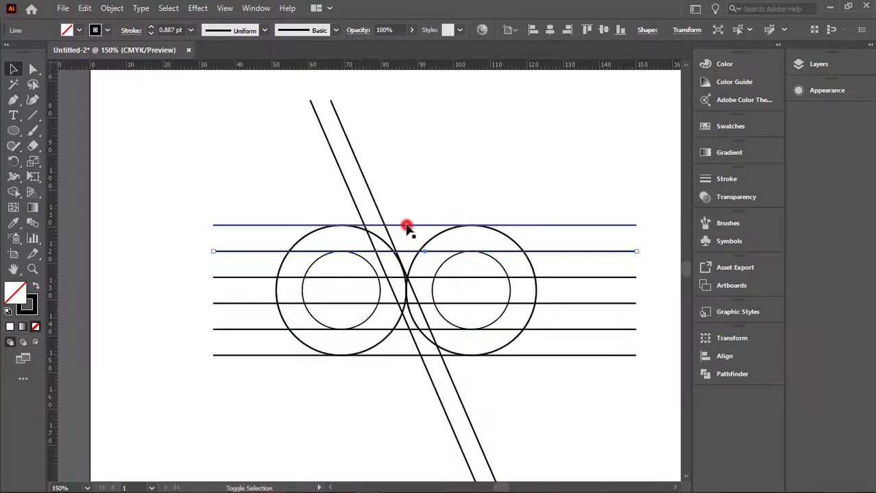
left_click_drag(407, 225, 409, 187)
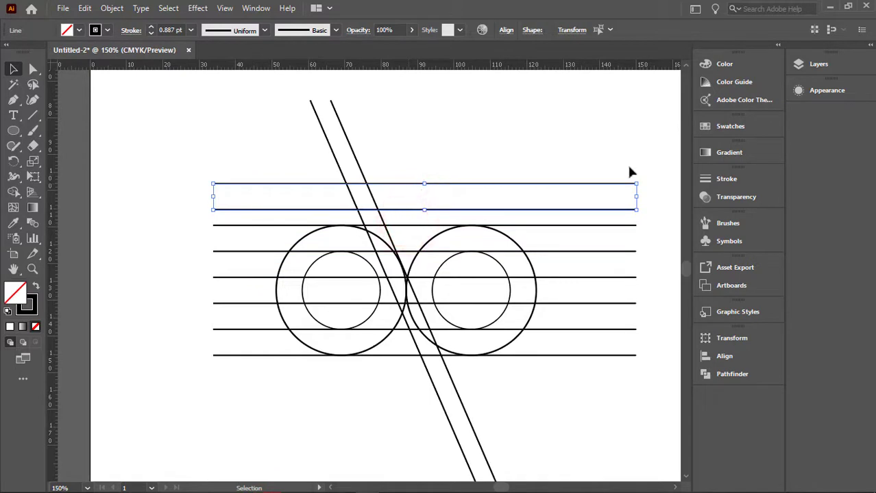
left_click_drag(644, 178, 558, 133)
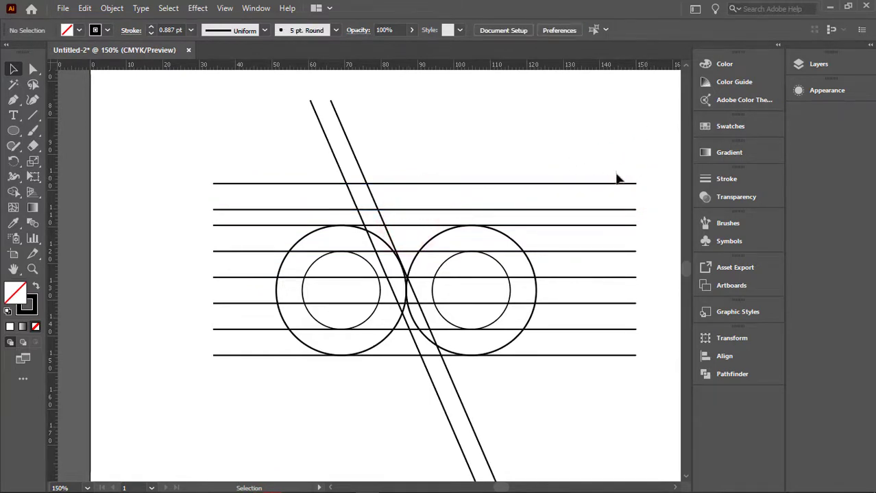
key("ctrl+z")
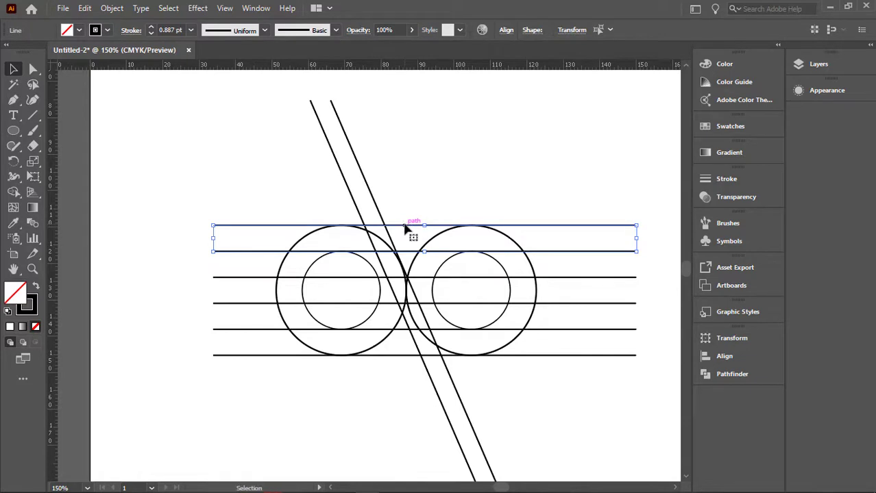
left_click_drag(407, 228, 406, 194)
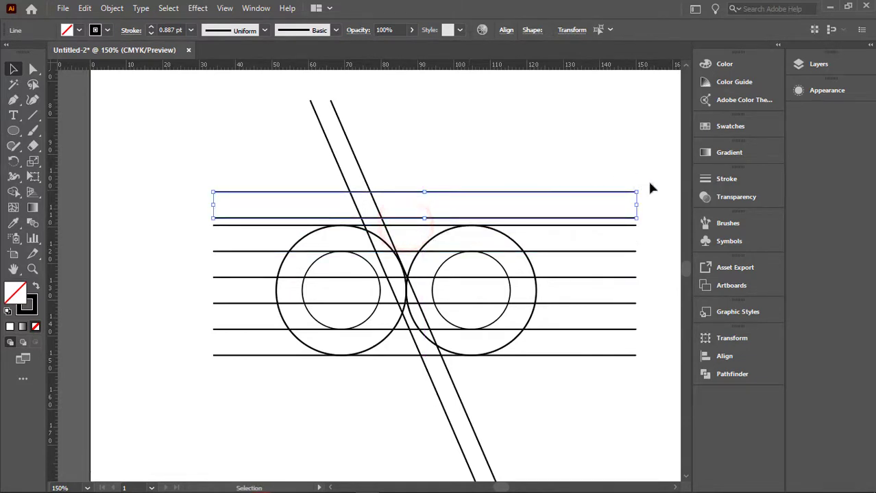
left_click_drag(643, 194, 393, 198)
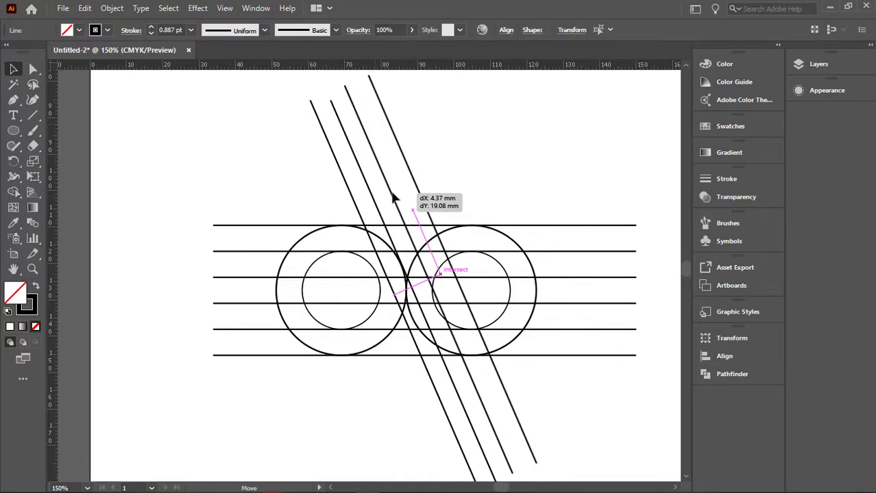
left_click_drag(392, 197, 393, 197)
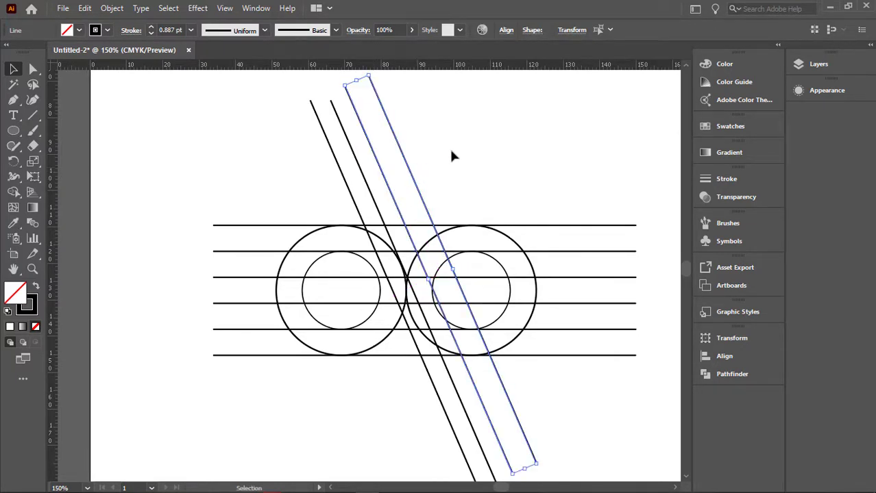
key("Delete")
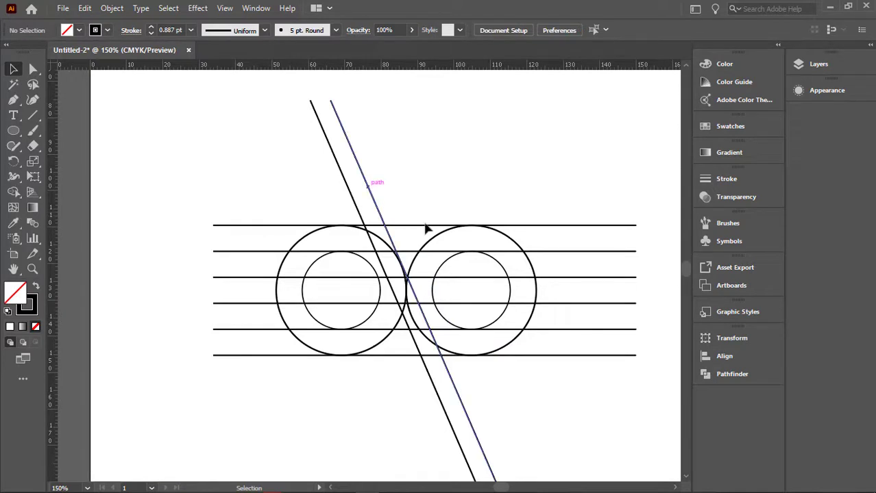
Duplicate the second diagonal line about 7.5 mm horizontally to the right, across the second circle.
left_click(368, 192)
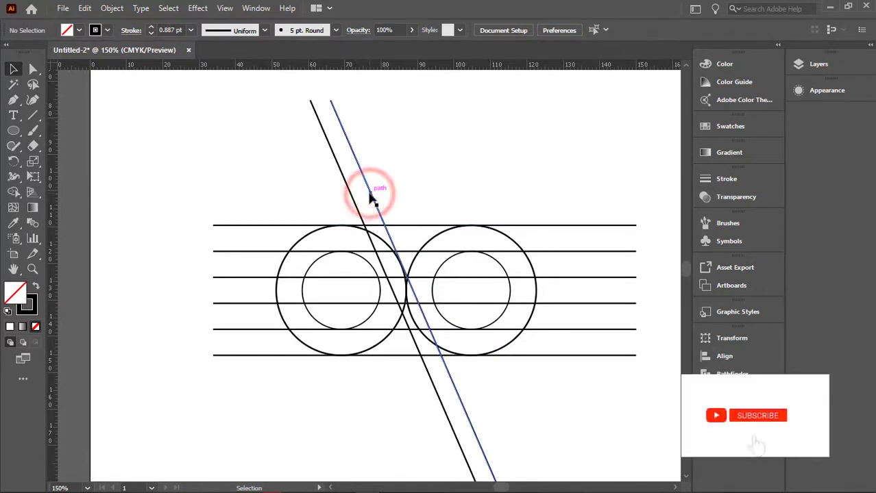
left_click_drag(369, 198, 402, 196)
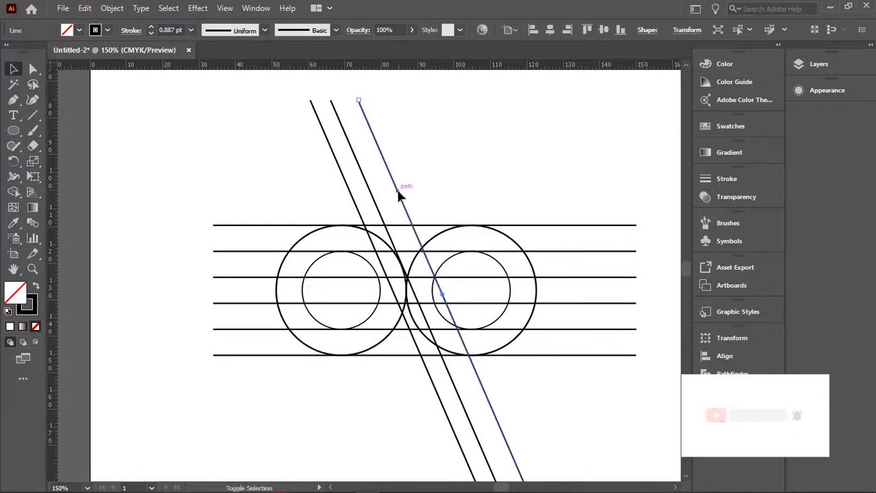
left_click(599, 231)
left_click(600, 225)
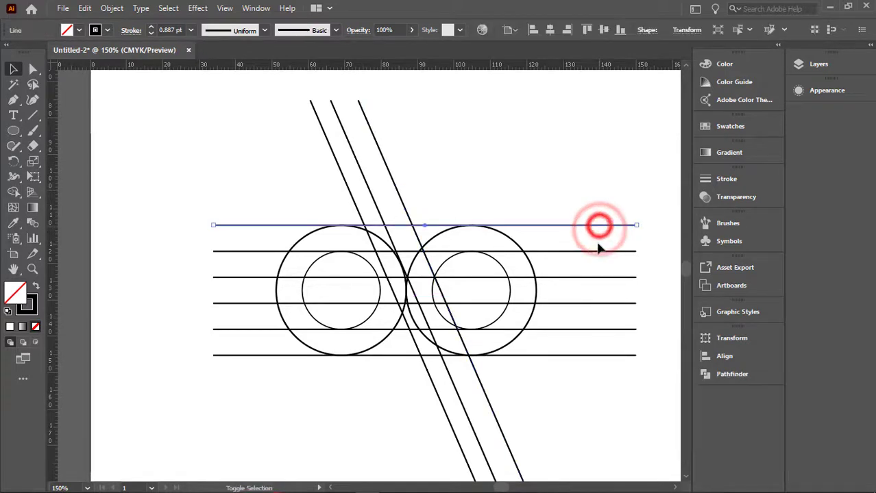
left_click(599, 250, "shift")
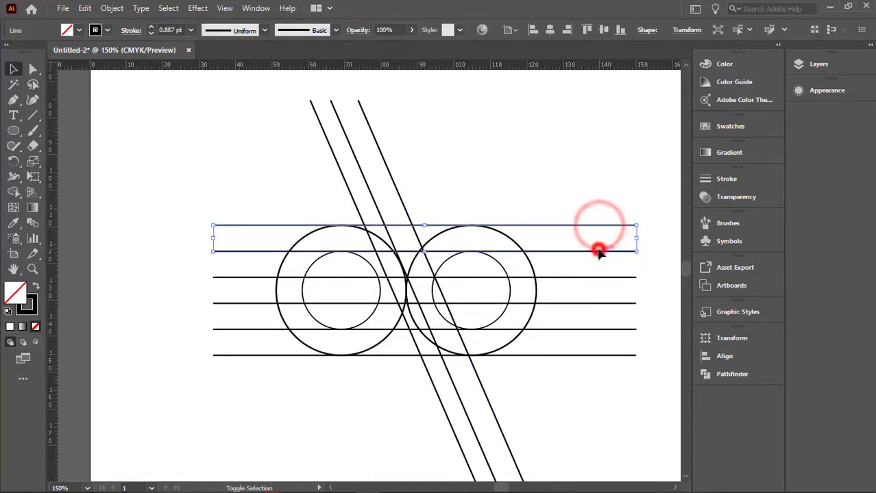
left_click(447, 176)
Select the second and third diagonal lines and duplicate them about 11.8 mm horizontally to the right over the second circle.
scroll(405, 219, "up", 1, "alt")
scroll(405, 219, "up", 1, "alt")
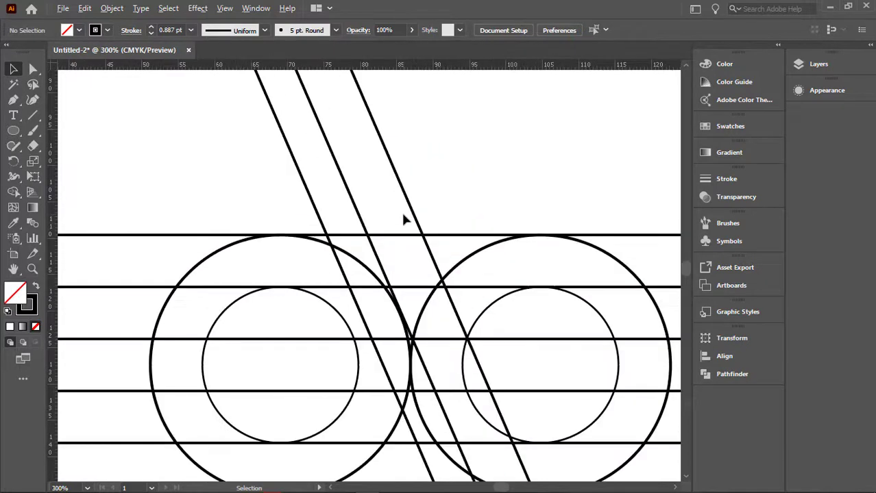
left_click(350, 194)
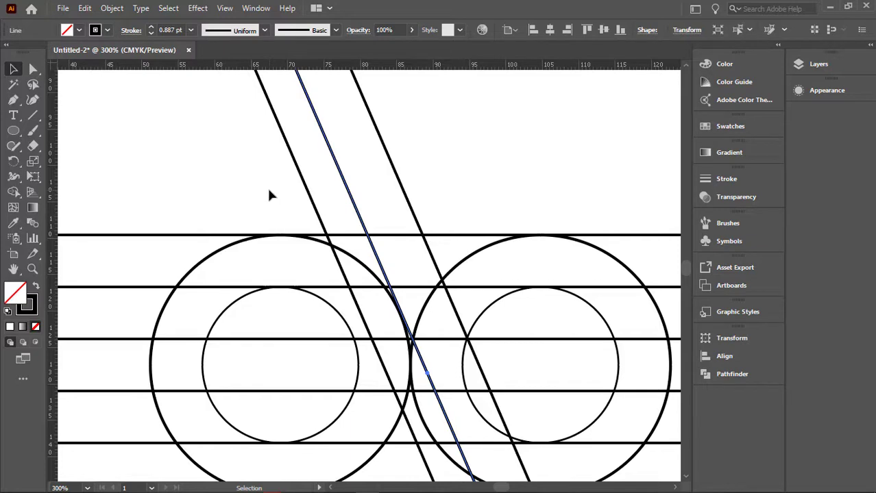
left_click(332, 153)
left_click(385, 147, "shift")
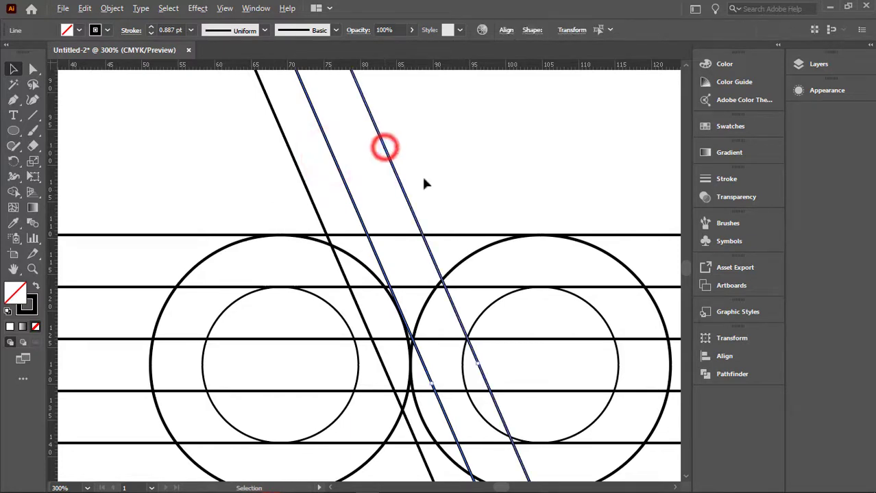
scroll(423, 183, "down", 3, "alt")
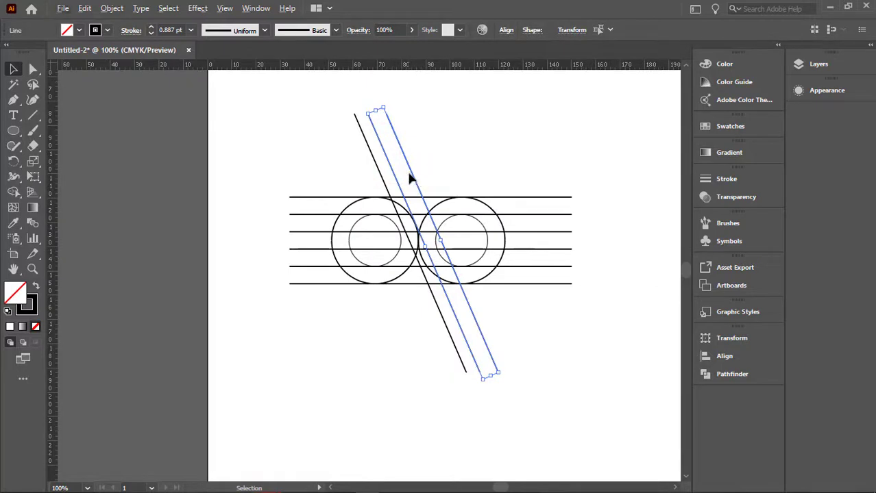
left_click_drag(414, 176, 441, 169)
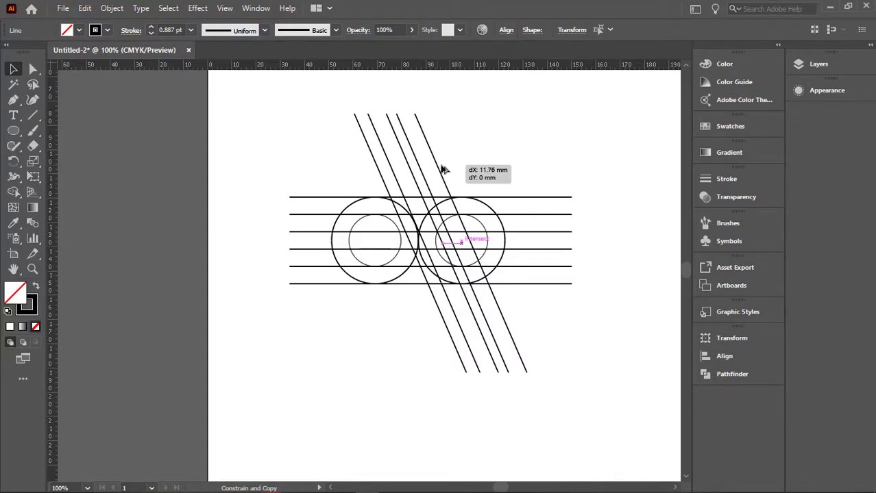
left_click_drag(443, 170, 443, 169)
scroll(434, 166, "up", 2)
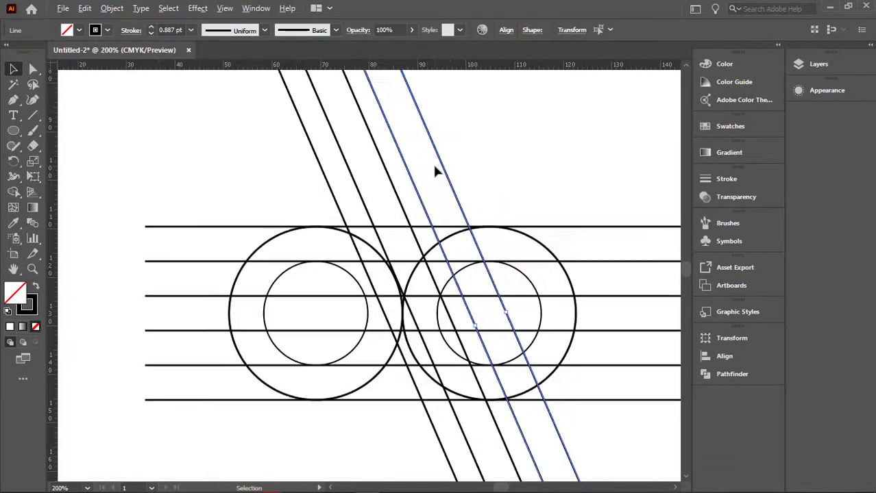
scroll(448, 179, "down", 1)
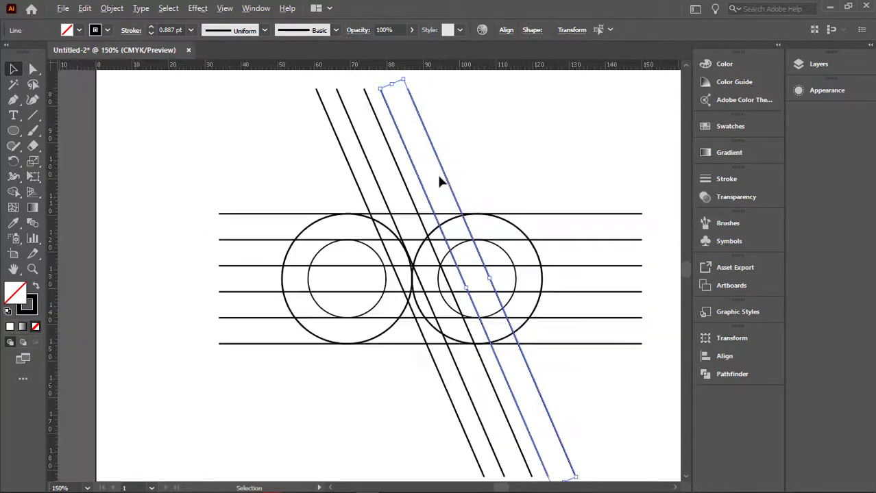
scroll(439, 167, "up", 1)
left_click(445, 165)
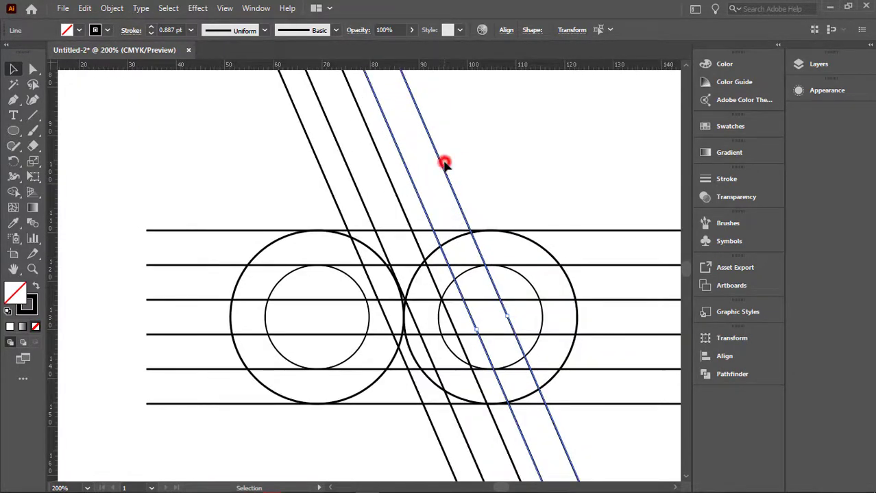
Adjust the copied pair of diagonal lines so their gap to the third line matches the gap between the first two.
left_click_drag(463, 152, 445, 164)
left_click(480, 157)
key("ctrl+z")
scroll(480, 159, "down", 3)
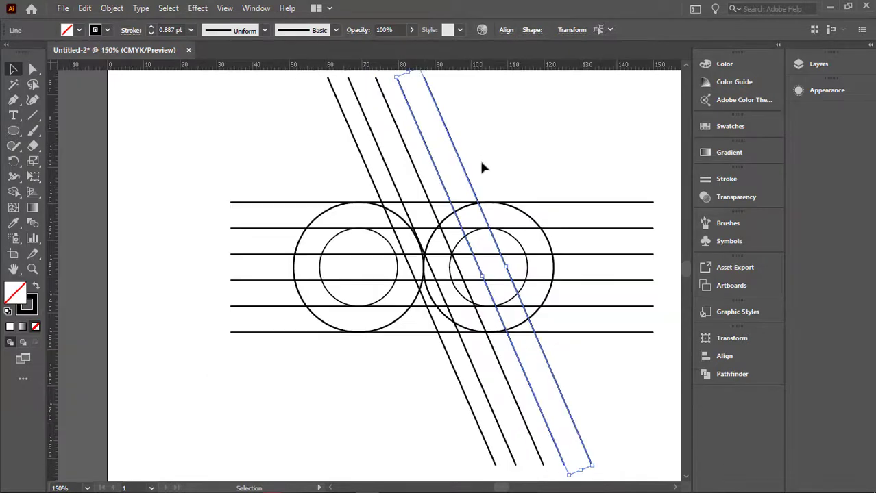
scroll(487, 154, "up", 2)
scroll(487, 154, "down", 2)
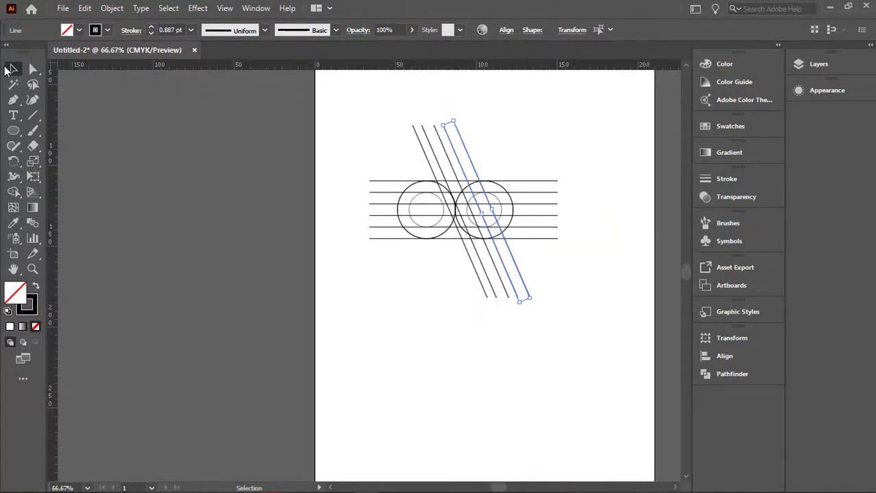
Select the whole construction grid, move it up on the artboard and place a copy of it below.
key("v")
left_click(386, 102)
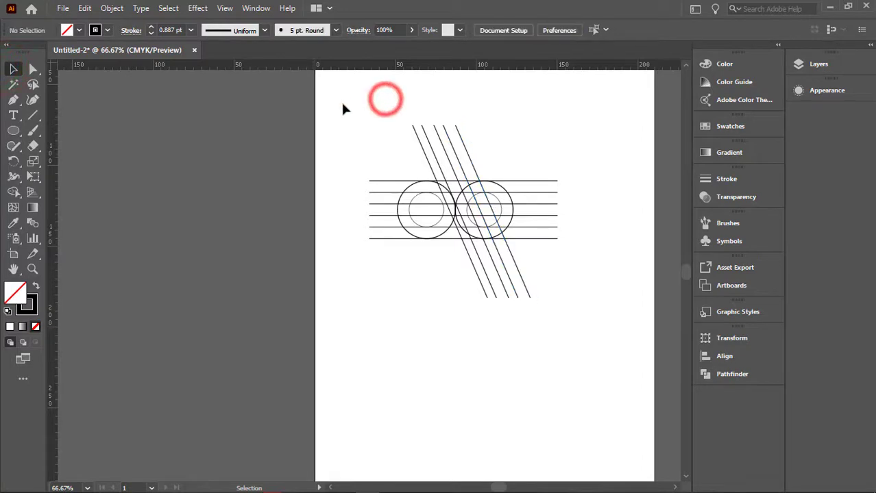
left_click_drag(321, 87, 621, 368)
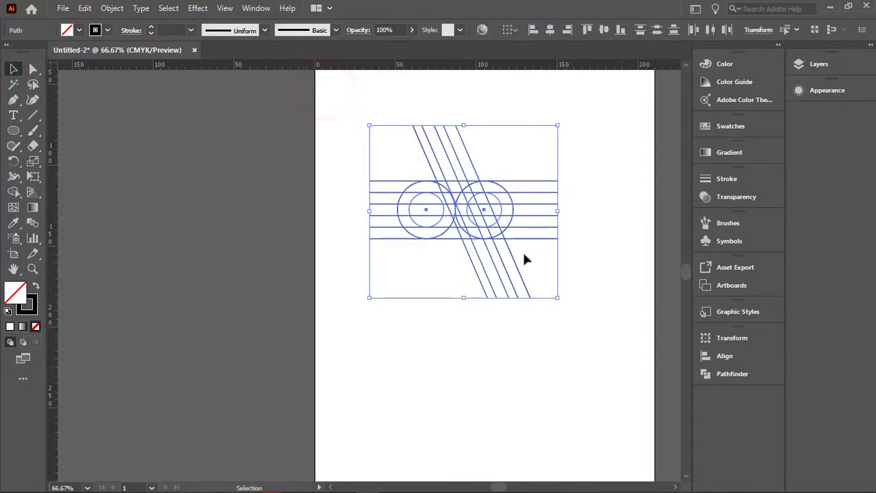
scroll(489, 216, "down", 1)
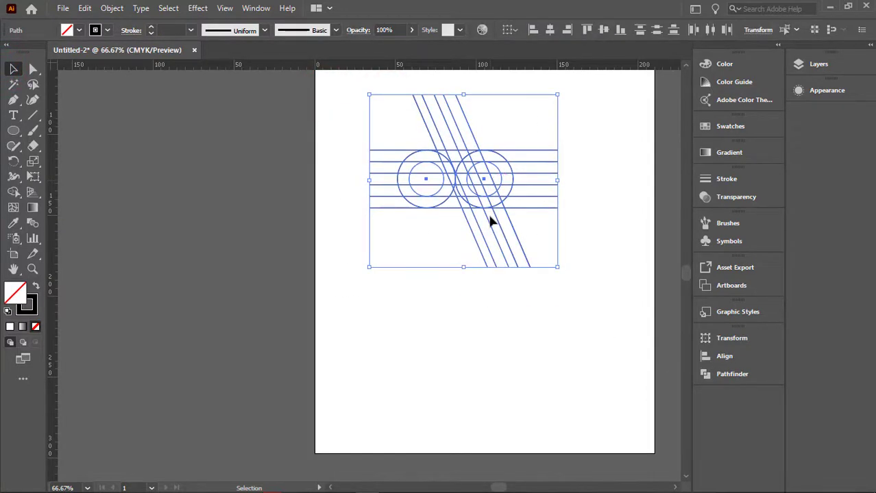
scroll(491, 219, "up", 4)
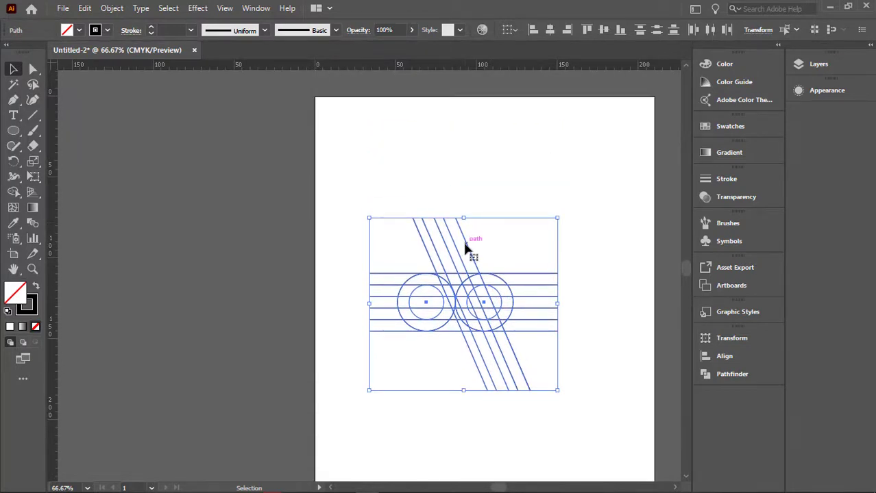
left_click_drag(468, 250, 477, 363)
scroll(491, 357, "down", 1)
scroll(491, 357, "down", 2)
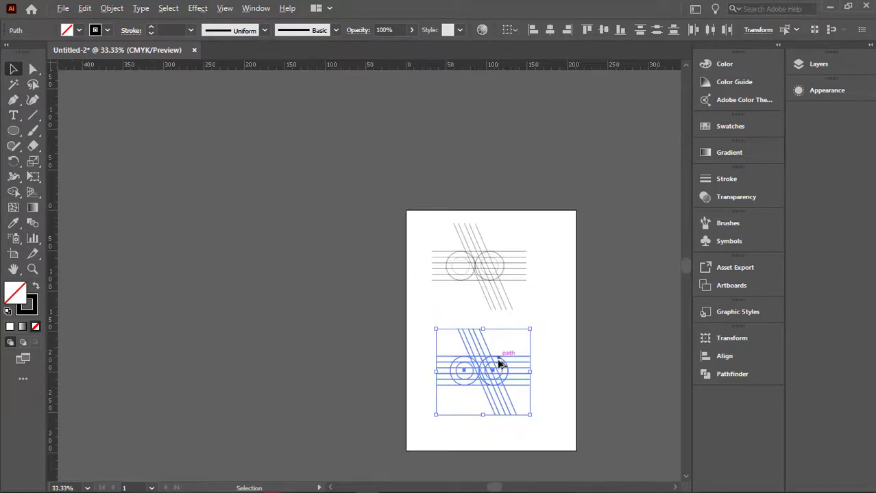
scroll(501, 449, "up", 3)
scroll(499, 425, "down", 1)
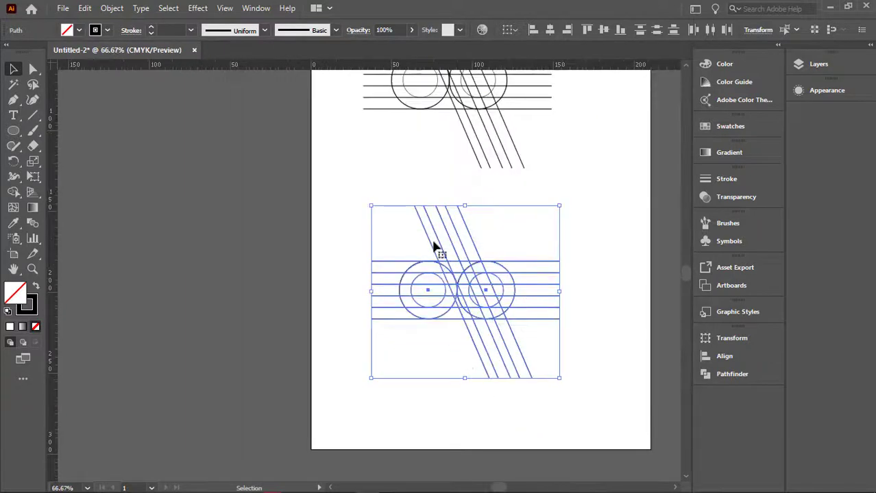
Merge the copied grid's first circle ring regions with Shape Builder into a C shape ending at the first diagonal line.
left_click(12, 193)
scroll(411, 284, "up", 1)
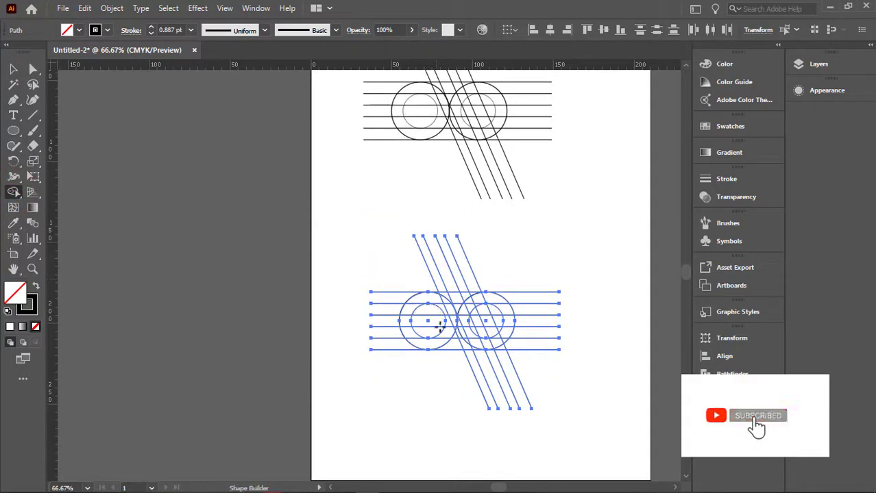
scroll(440, 328, "up", 2)
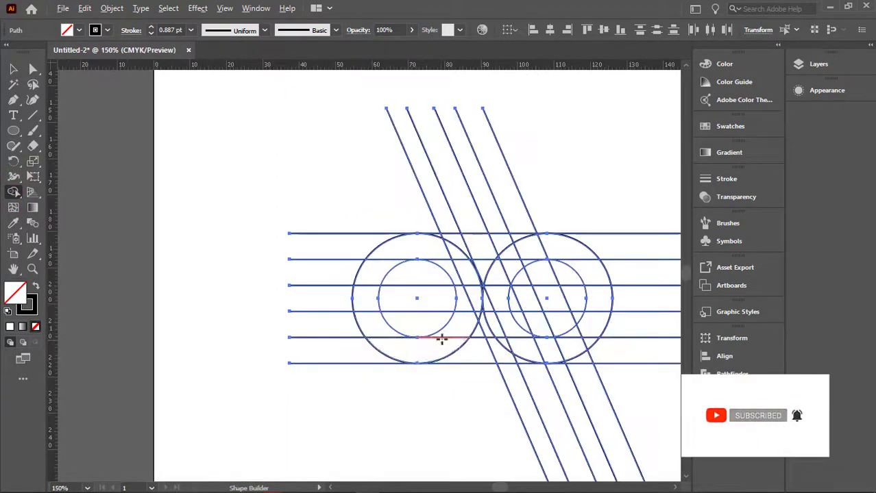
scroll(442, 340, "up", 1)
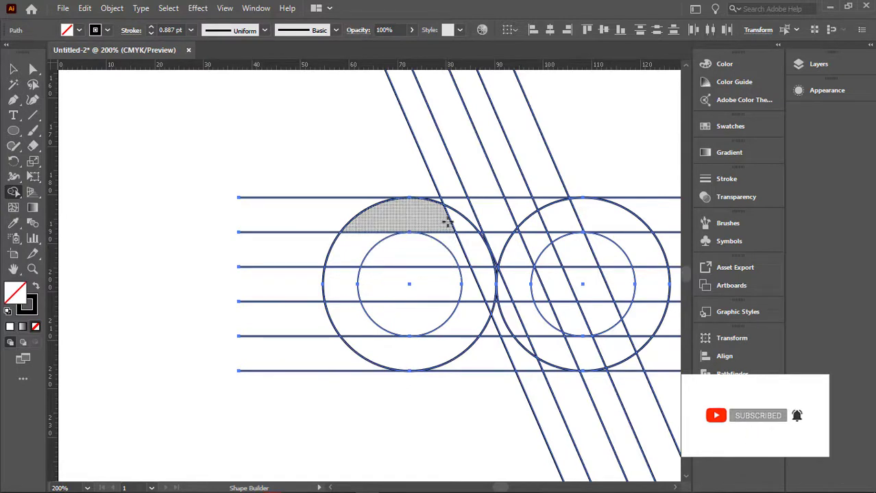
mouse_move(447, 221)
left_mouse_down()
mouse_move(395, 220)
mouse_move(361, 234)
mouse_move(345, 258)
mouse_move(344, 293)
mouse_move(361, 331)
mouse_move(389, 351)
mouse_move(488, 357)
left_mouse_up()
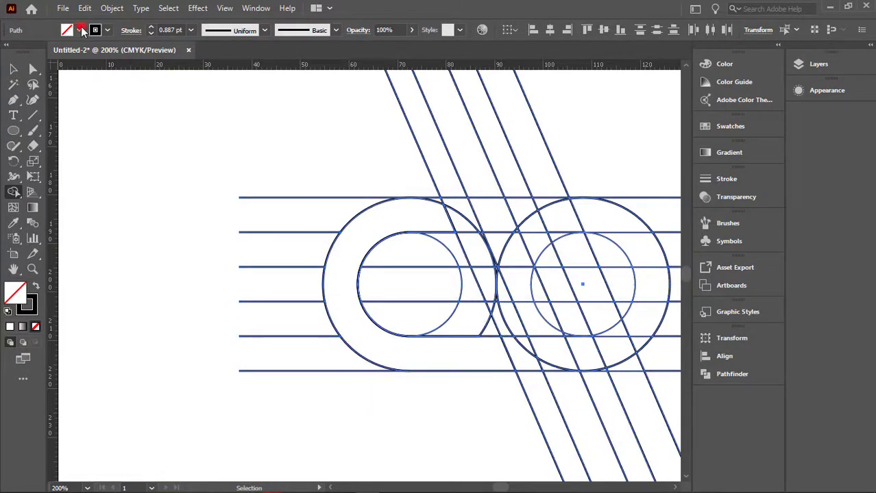
Set the fill colour to black and apply it to the merged C shape.
left_click(79, 30)
left_click(35, 52)
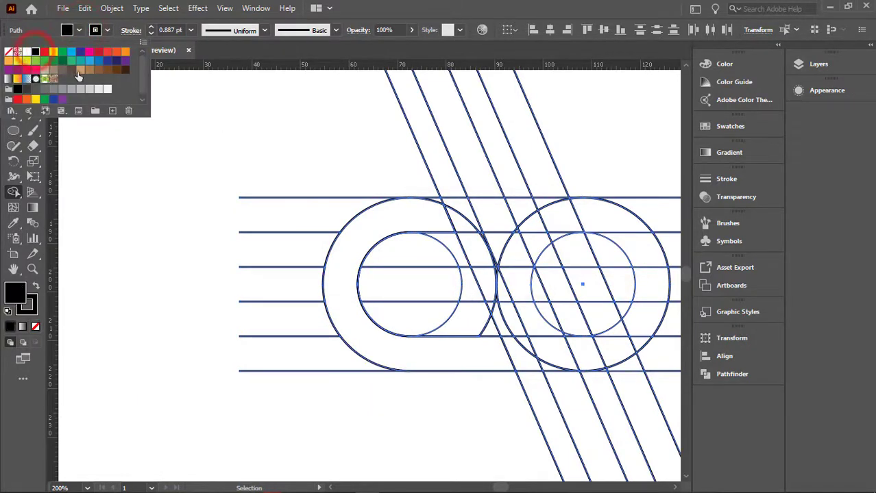
left_click(403, 220)
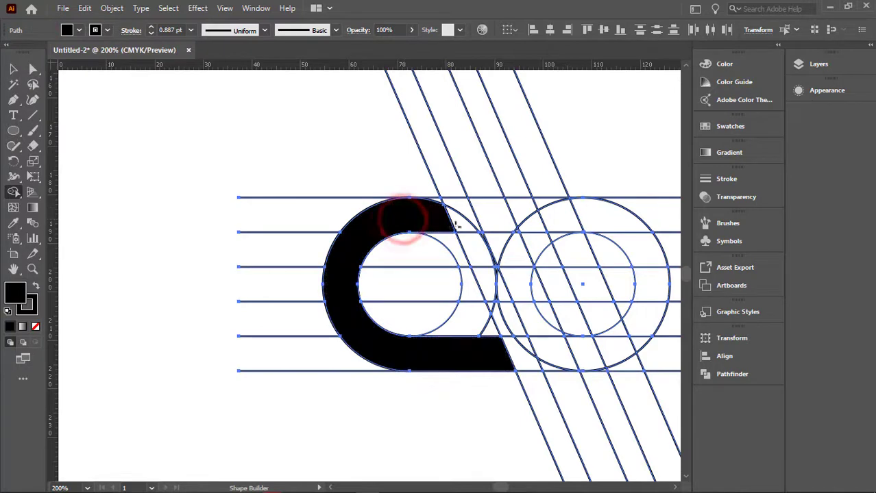
Merge the small corner region at the C's upper end and the middle horizontal bar into it, forming a letter E.
scroll(442, 199, "up", 4, "alt")
left_click_drag(446, 190, 445, 182)
scroll(430, 241, "down", 3, "alt")
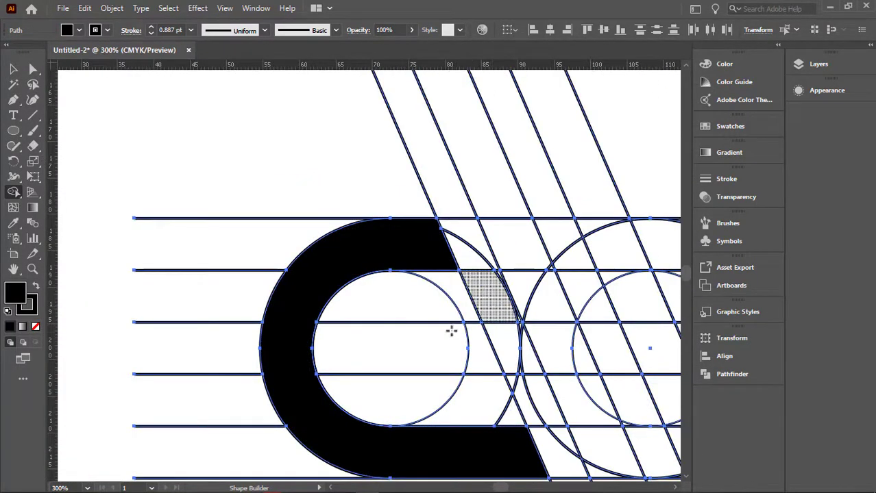
mouse_move(302, 352)
left_mouse_down()
mouse_move(488, 345)
mouse_move(305, 348)
left_mouse_up()
key("ctrl+z")
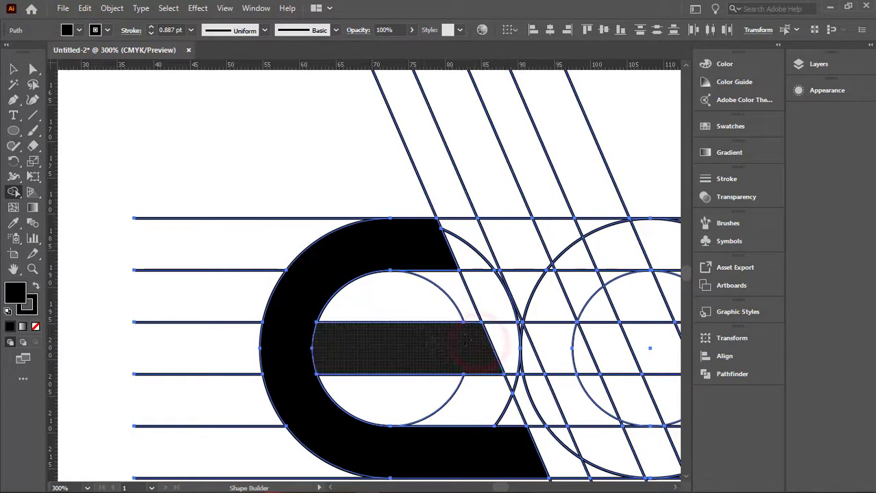
Merge the slanted bar between the second and third diagonals with the second circle's ring regions into a black letter b.
scroll(442, 322, "down", 2)
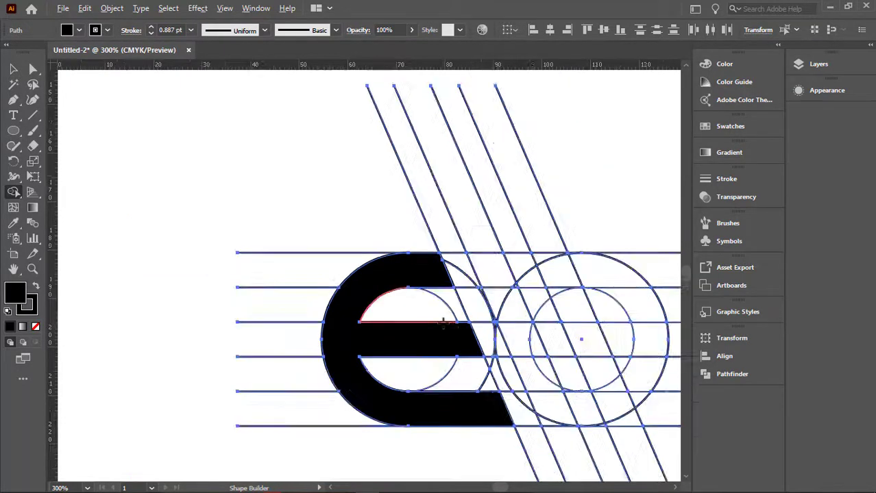
scroll(616, 363, "up", 1)
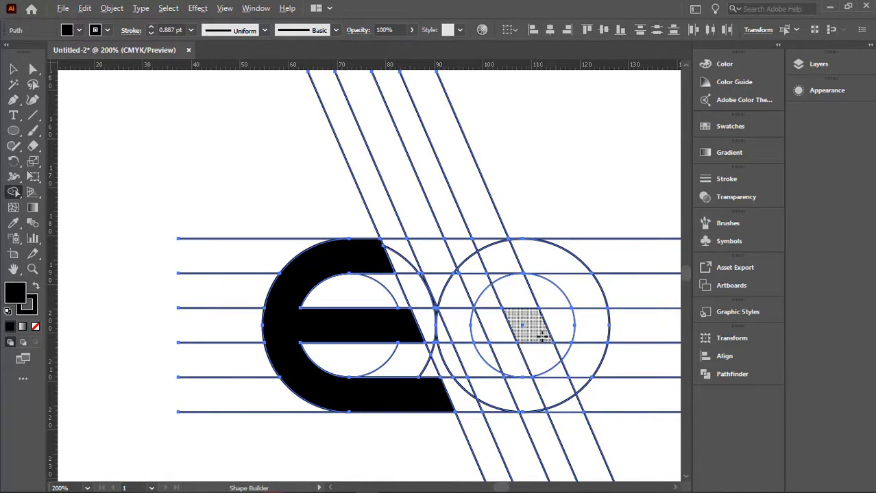
scroll(573, 336, "up", 1)
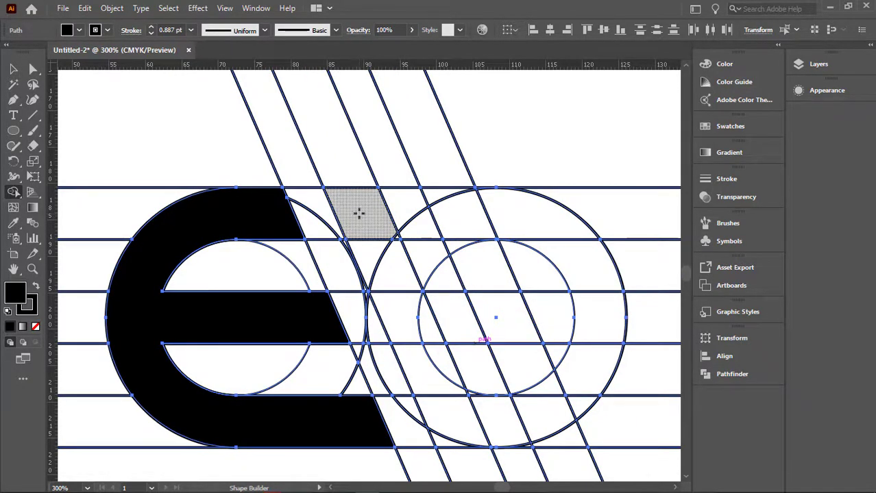
mouse_move(359, 214)
left_mouse_down()
mouse_move(371, 248)
mouse_move(378, 241)
mouse_move(399, 268)
mouse_move(407, 318)
mouse_move(428, 356)
left_mouse_up()
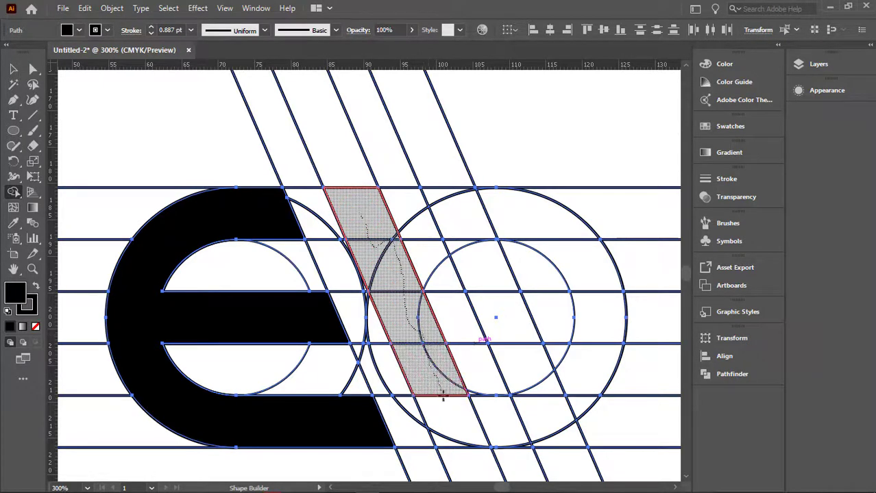
mouse_move(443, 397)
left_mouse_down()
mouse_move(477, 418)
mouse_move(525, 415)
mouse_move(550, 402)
mouse_move(589, 355)
mouse_move(603, 306)
mouse_move(578, 245)
mouse_move(550, 222)
mouse_move(478, 208)
left_mouse_up()
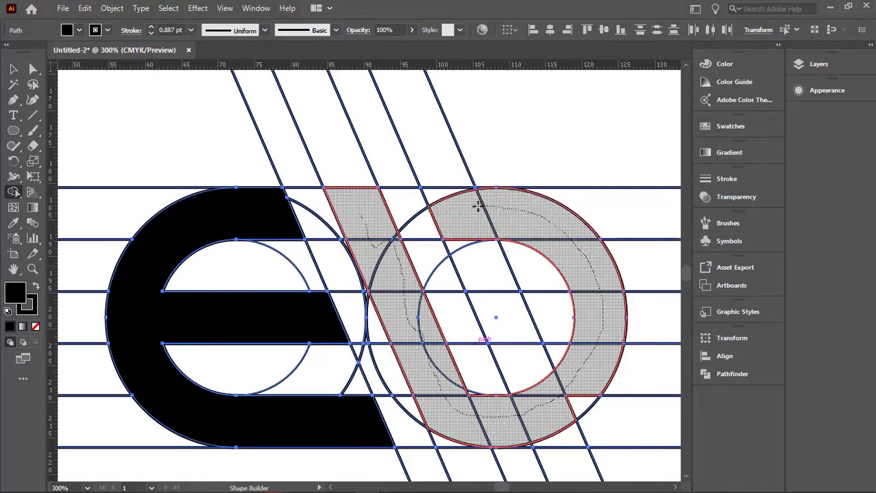
left_click_drag(449, 241, 453, 243)
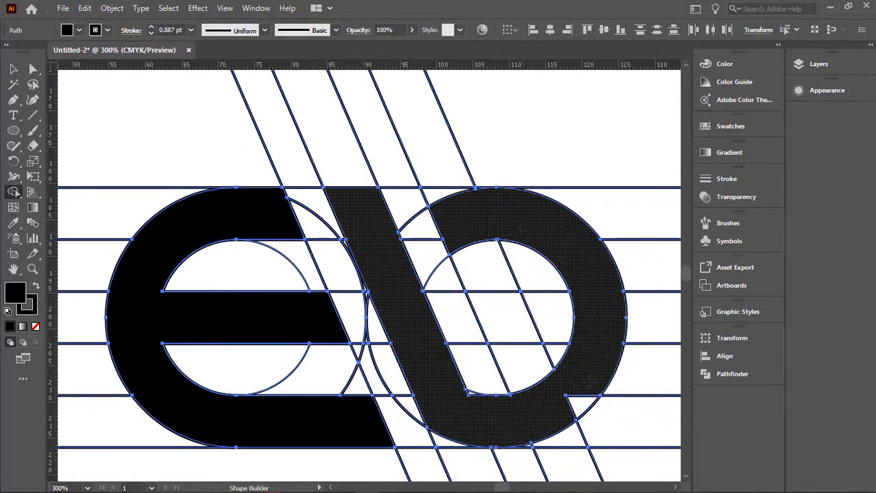
left_click_drag(582, 405, 595, 379)
Merge the small sliver at the inner lower corner of the b into the letter and leave Shape Builder.
scroll(480, 446, "up", 3)
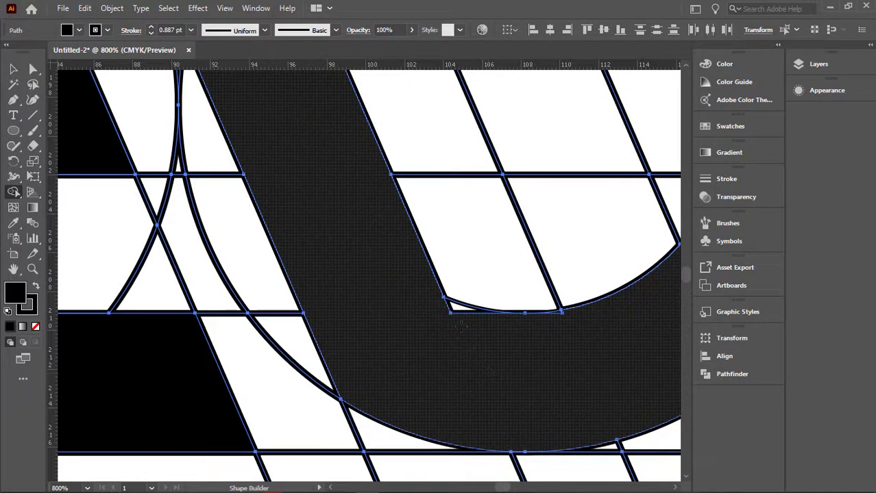
left_click(434, 300)
scroll(490, 342, "down", 1)
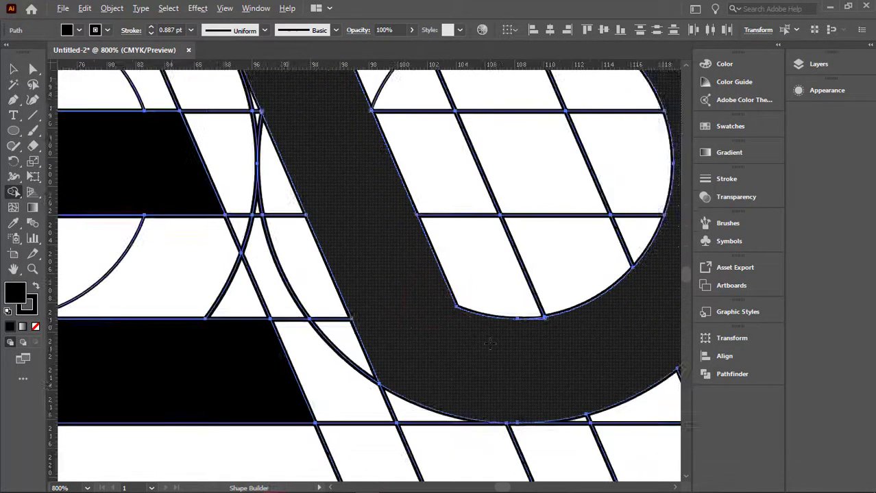
scroll(491, 343, "down", 3)
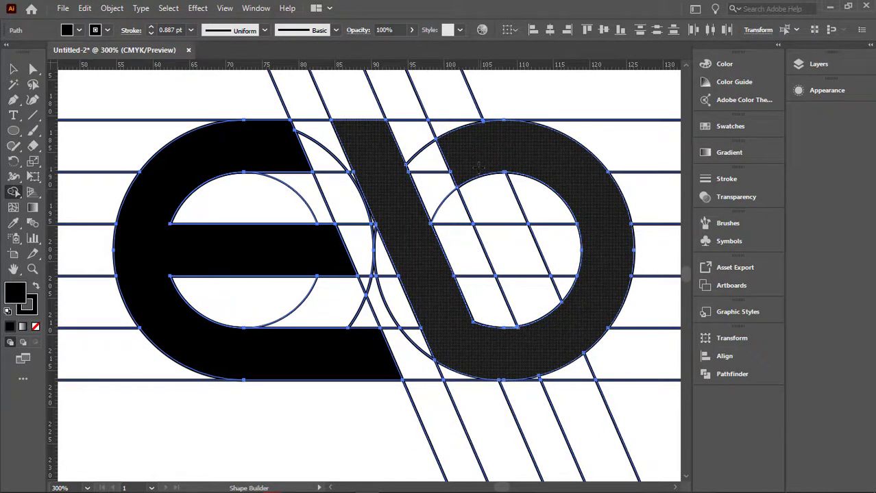
key("super")
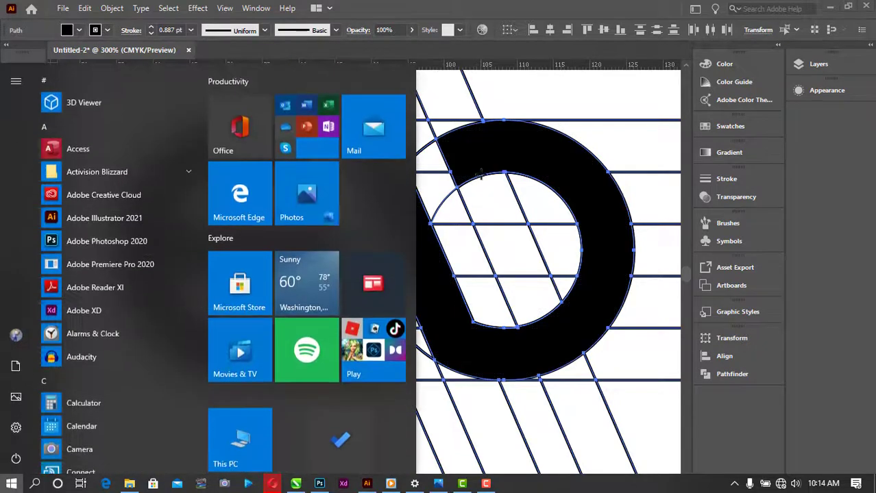
key("super")
scroll(492, 175, "down", 2)
scroll(492, 177, "down", 1)
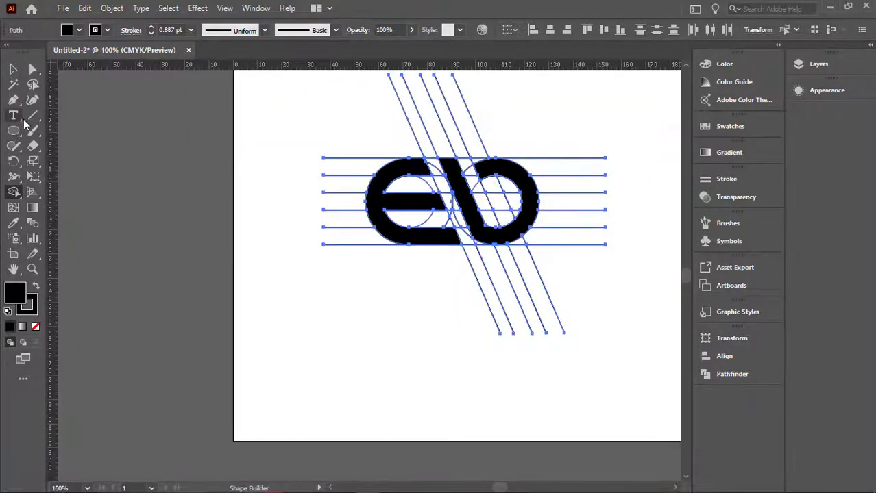
left_click(14, 69)
key("ctrl+a")
left_click(401, 171, "shift")
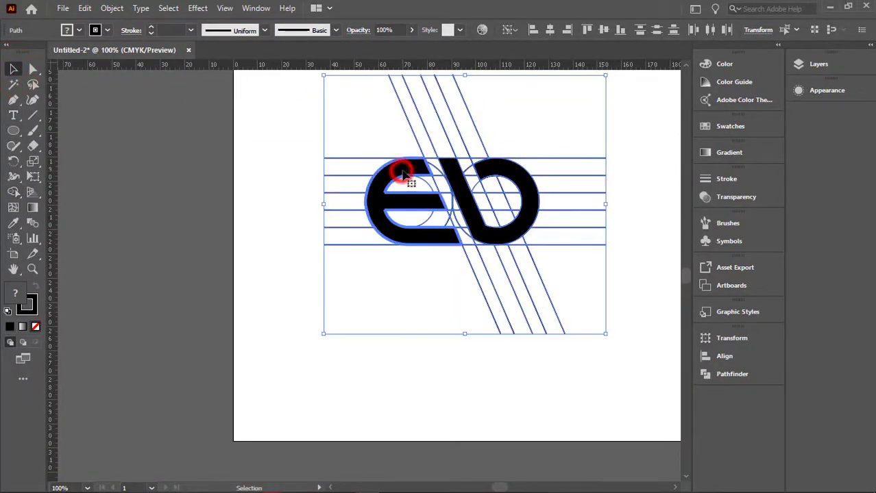
left_click(519, 177, "shift")
scroll(536, 196, "down", 2)
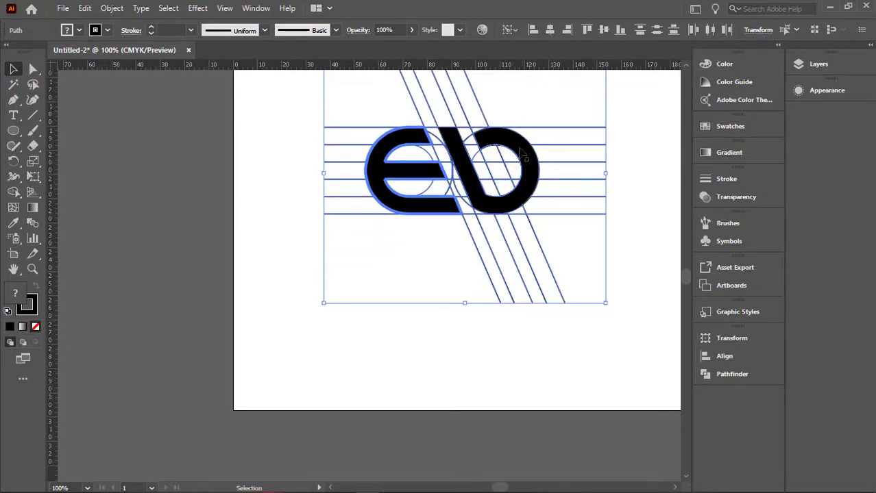
left_click_drag(522, 150, 528, 218)
key("ctrl+z")
left_click(518, 109)
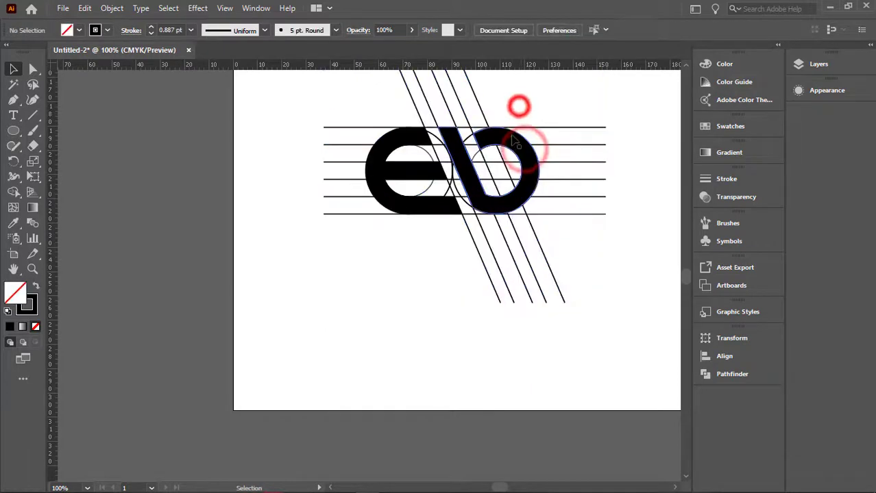
Select the black E and b shapes together and place them below the construction lines, near the artboard's lower edge.
left_click(513, 132, "shift")
left_click(404, 140, "shift")
key("ctrl+minus")
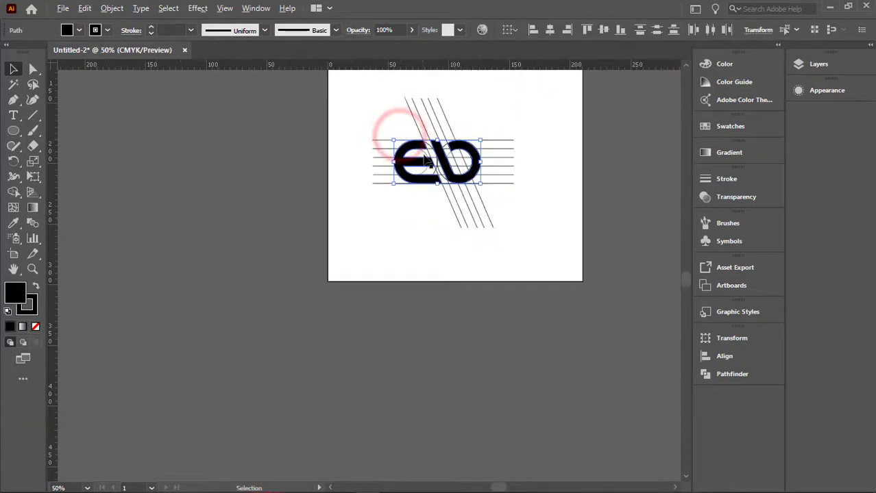
left_click_drag(415, 145, 411, 241)
Examine the outlines of the E and b shapes up close, especially the inner lower curve of the b.
scroll(464, 264, "up", 4)
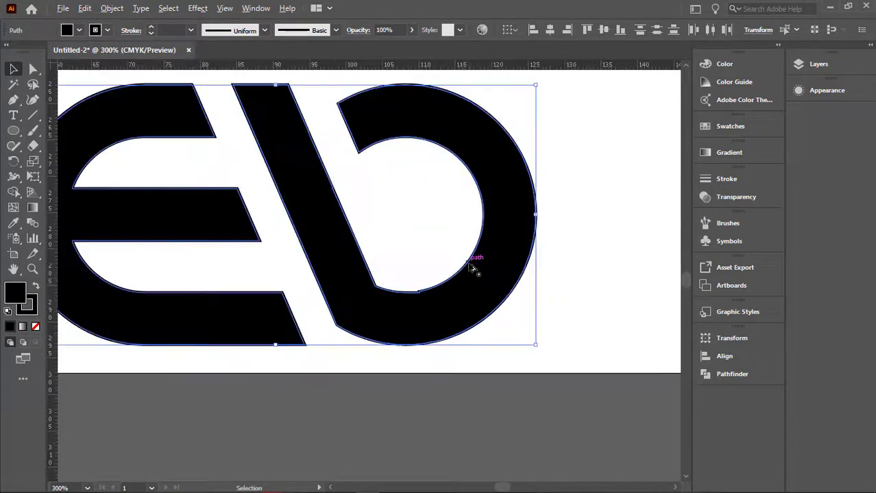
scroll(475, 269, "down", 3)
scroll(395, 252, "up", 3)
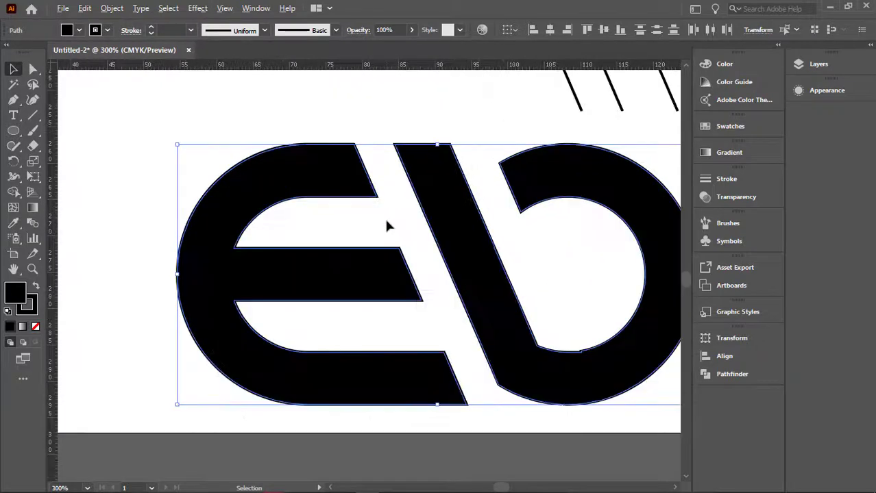
scroll(389, 225, "down", 1)
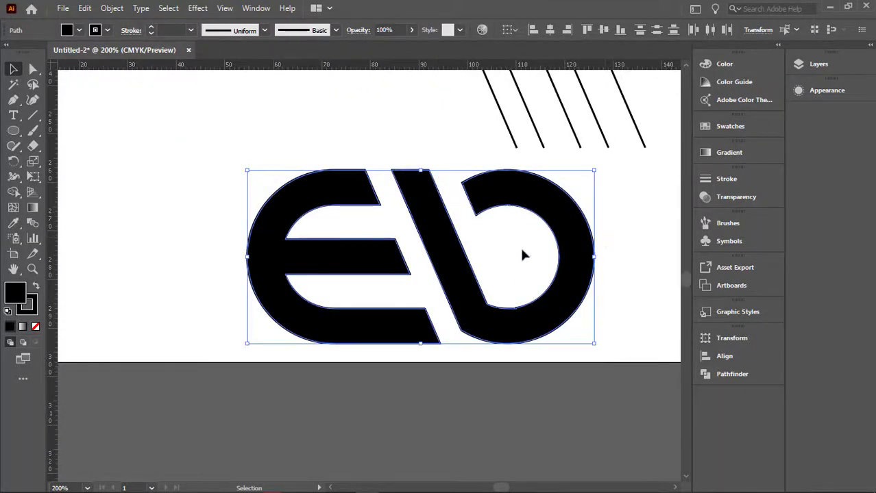
scroll(514, 309, "up", 3)
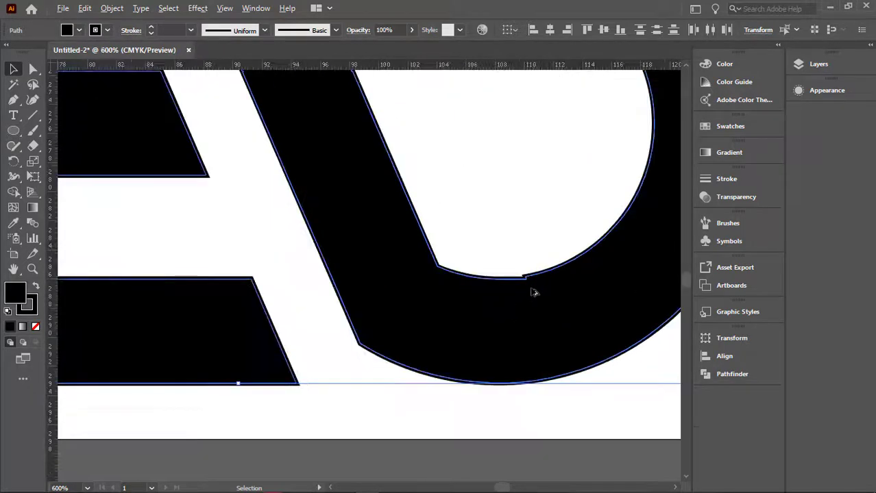
scroll(582, 233, "down", 3)
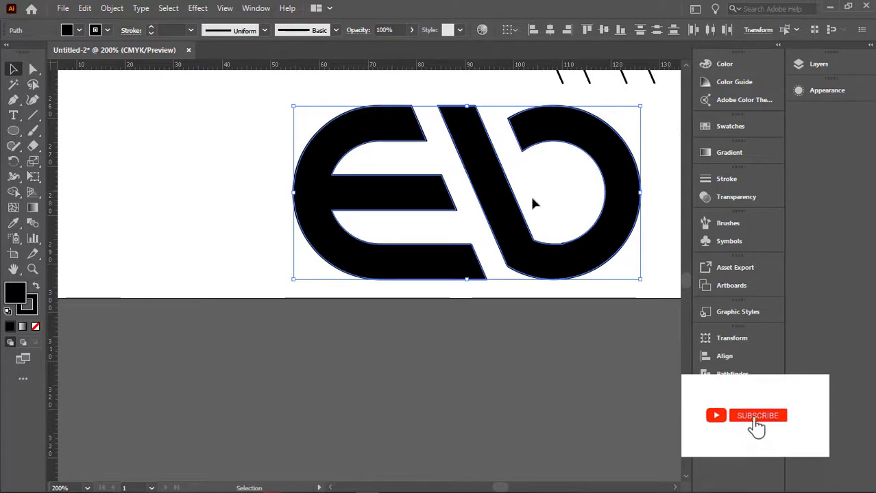
scroll(531, 190, "down", 2)
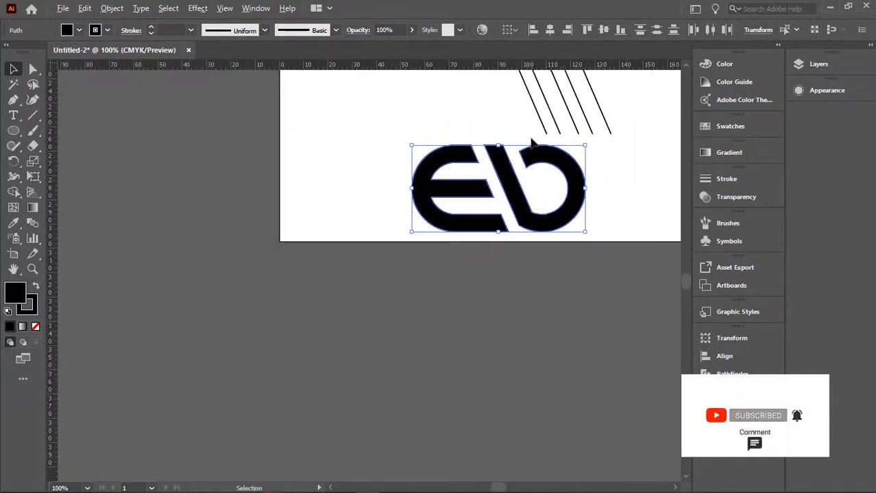
scroll(534, 150, "up", 1)
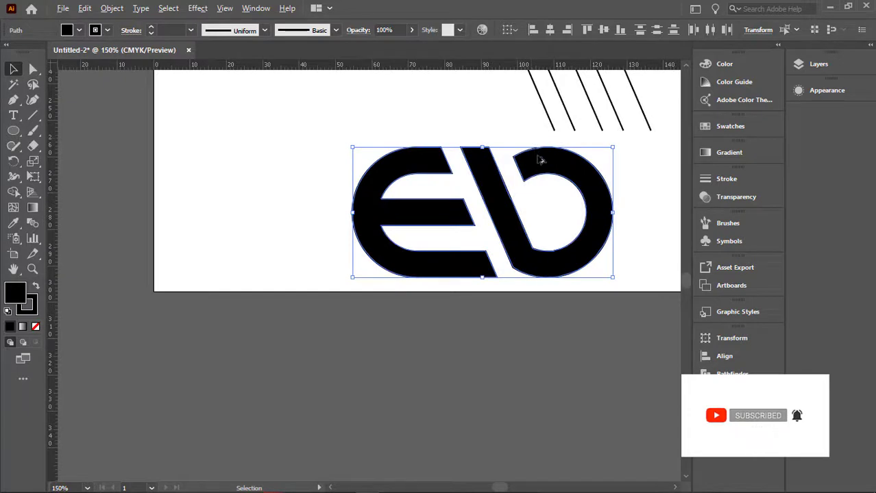